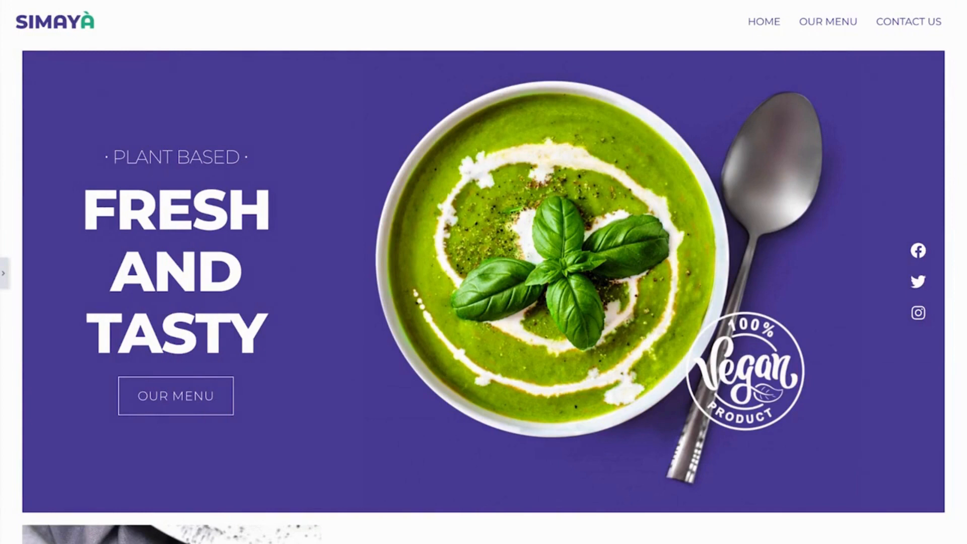
pyautogui.scroll(-5, 484, 272)
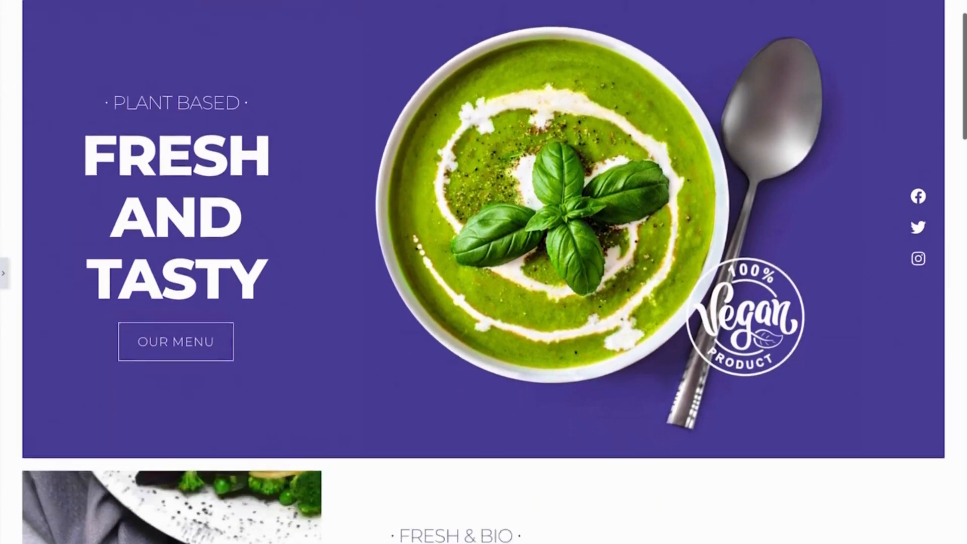
pyautogui.scroll(-5, 484, 272)
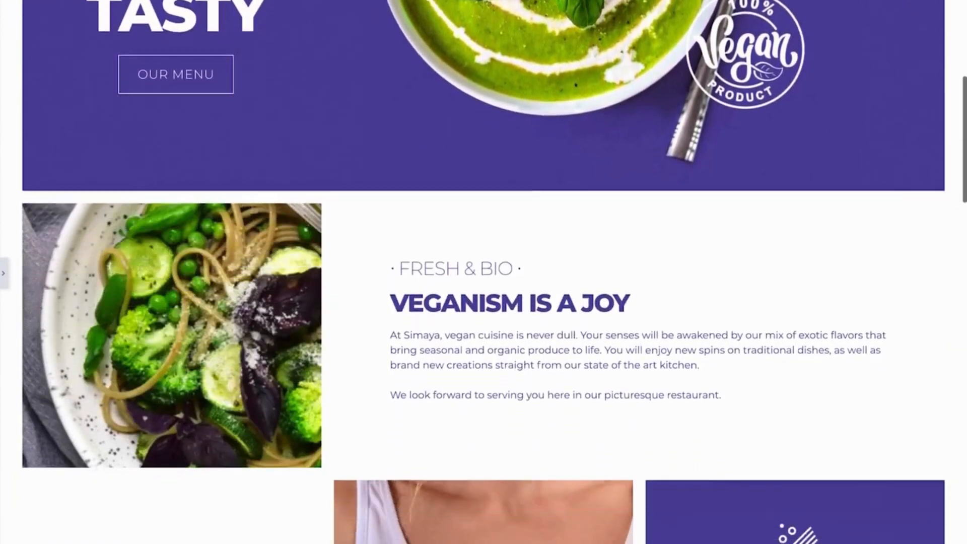
pyautogui.scroll(-2, 484, 272)
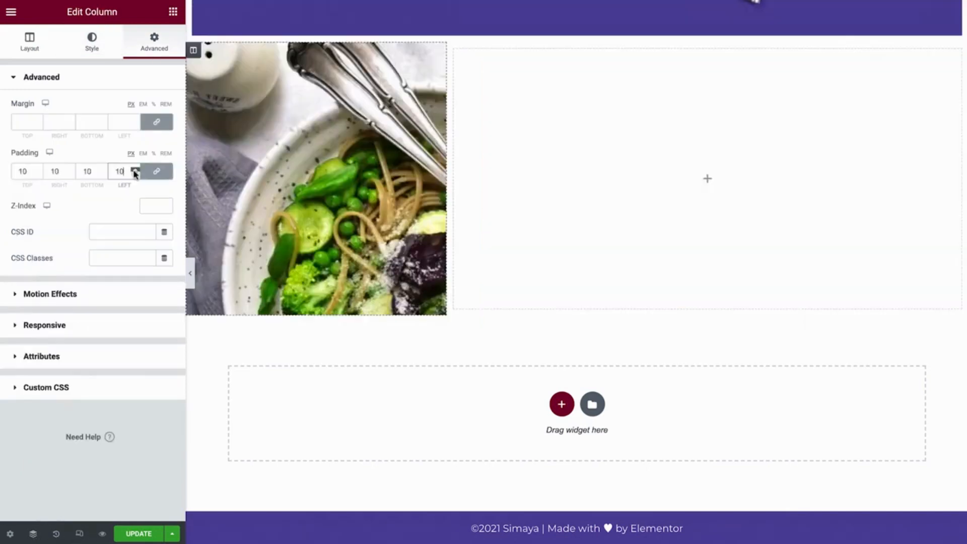
pyautogui.click(135, 170)
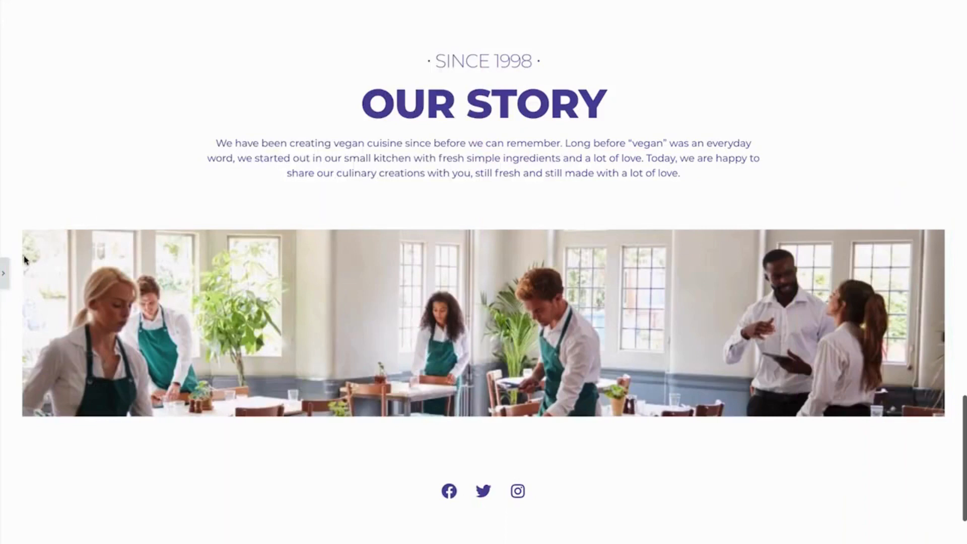
# Show the editing panel again, turn on responsive mode and switch the page preview to the tablet view
pyautogui.click(8, 272)
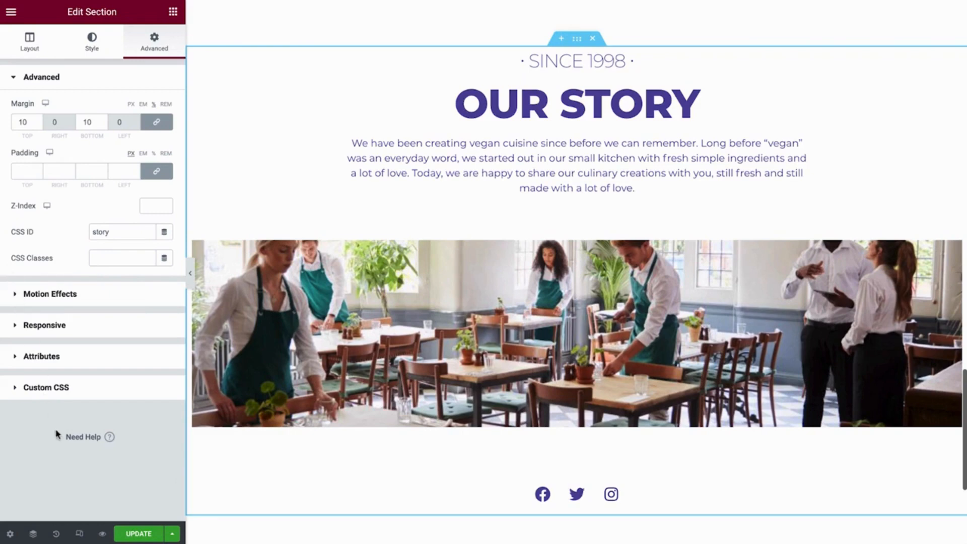
pyautogui.click(79, 535)
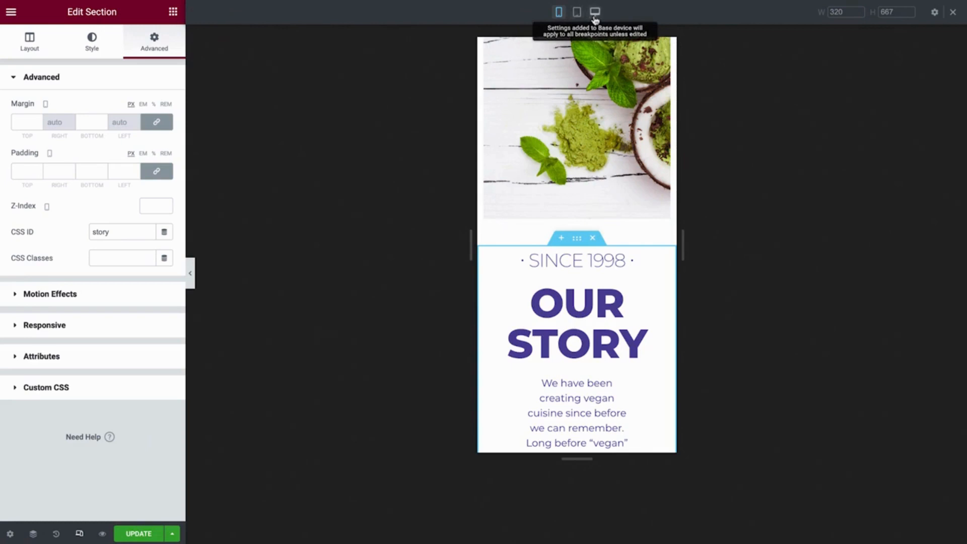
pyautogui.click(577, 15)
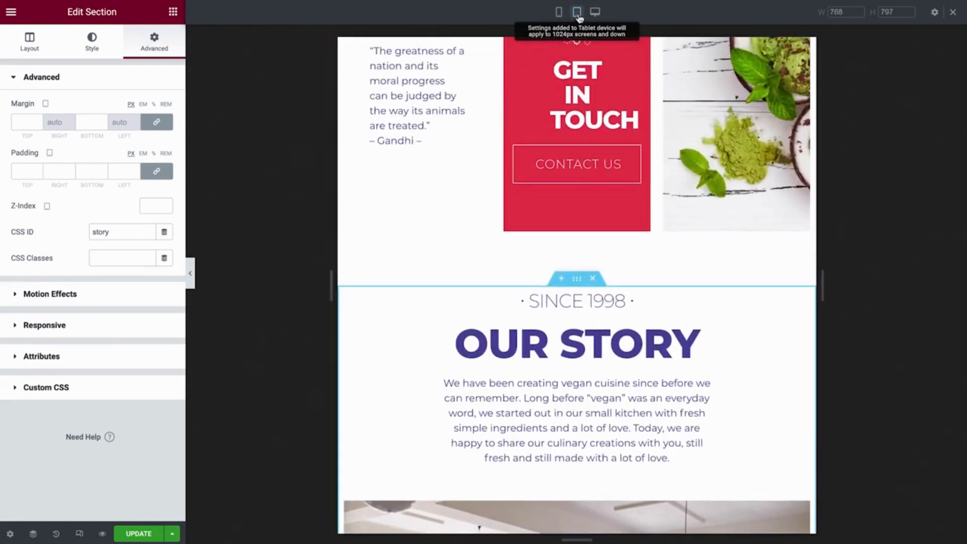
pyautogui.click(48, 107)
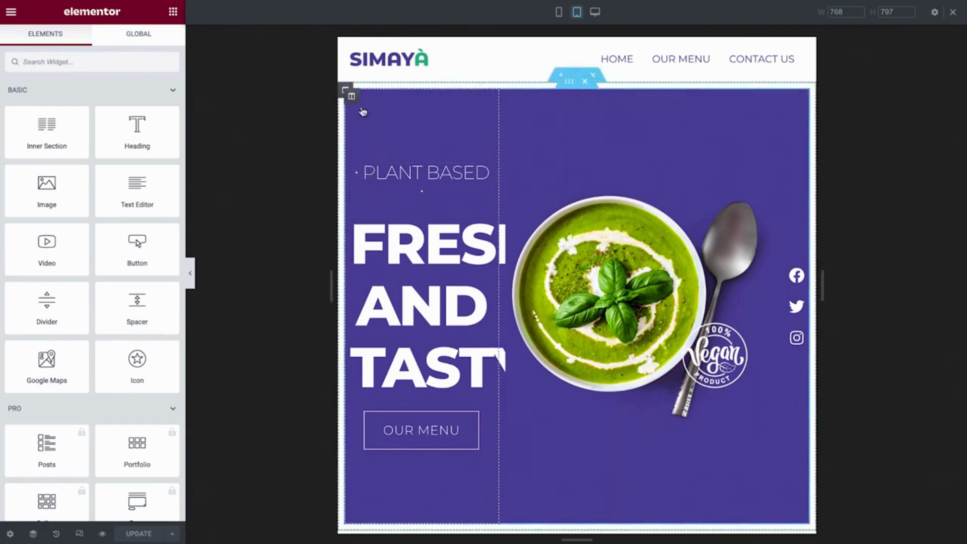
# Set the tablet width of the hero column with the Fresh and Tasty heading to 100%
pyautogui.click(352, 96)
pyautogui.click(153, 107)
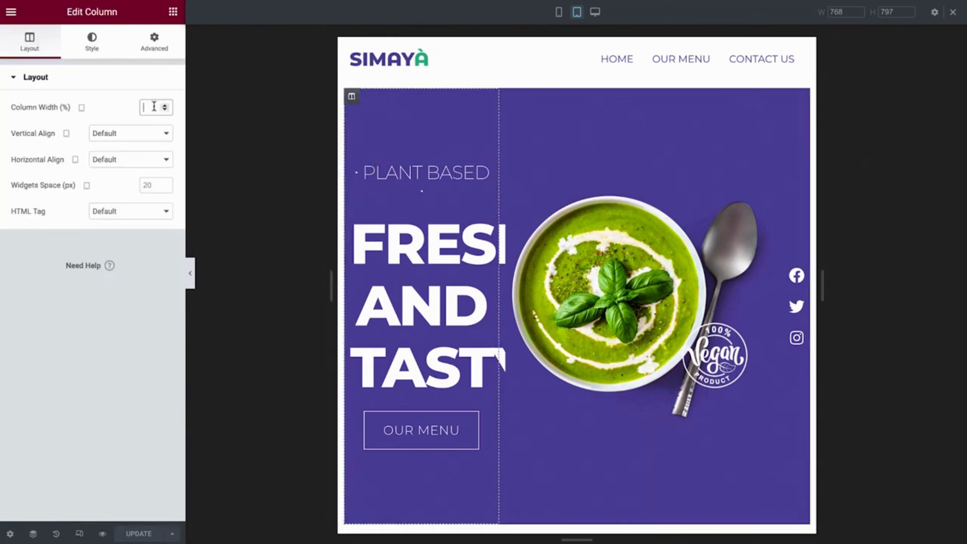
pyautogui.write('100')
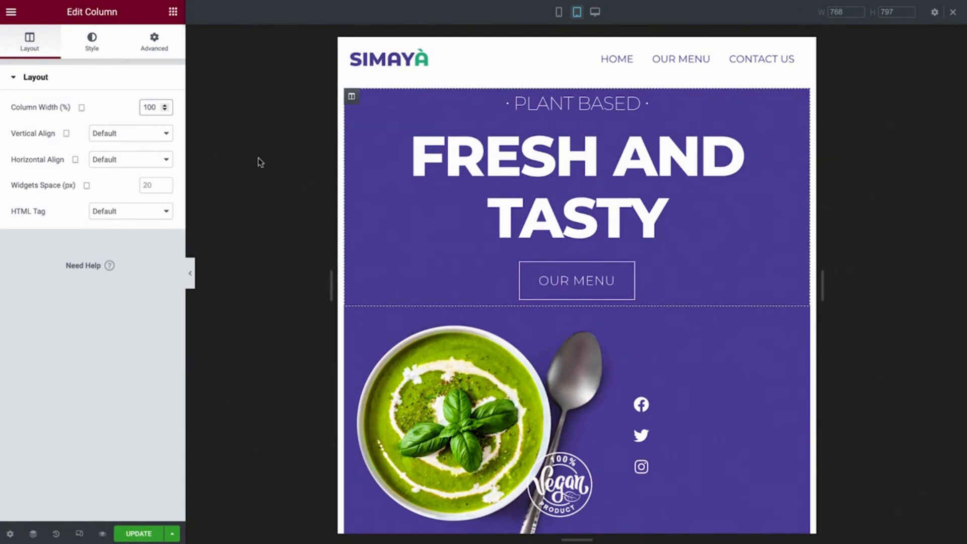
# Set the tablet width of the hero column holding the soup bowl image to 90%
pyautogui.scroll(-2, 370, 173)
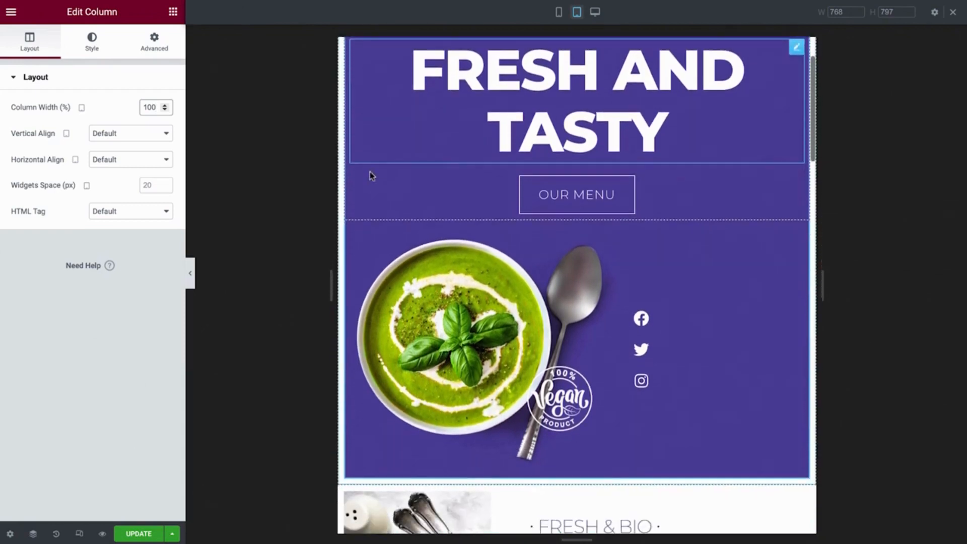
pyautogui.click(351, 228)
pyautogui.click(153, 107)
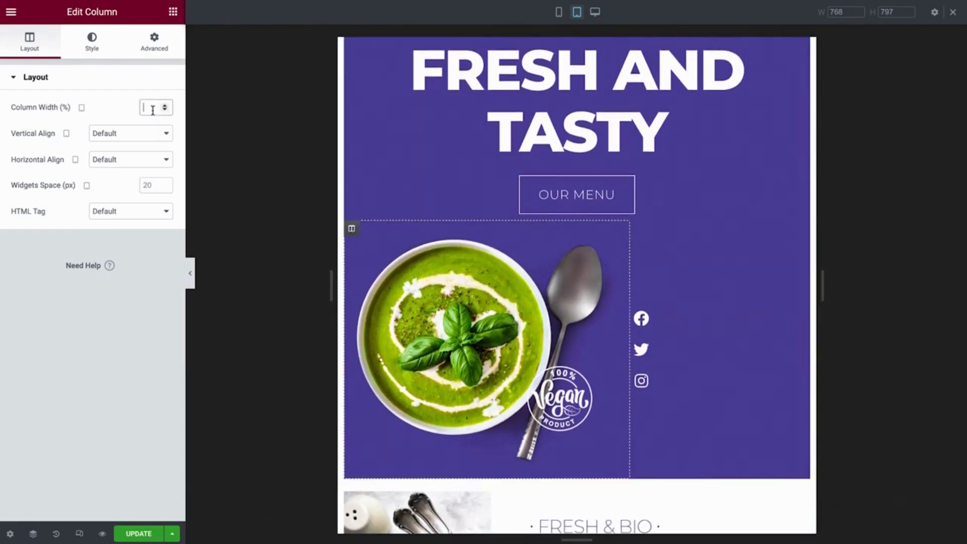
pyautogui.write('90')
# Unlink the hero inner section's tablet padding and set its top and bottom padding to 50 px
pyautogui.scroll(2, 396, 128)
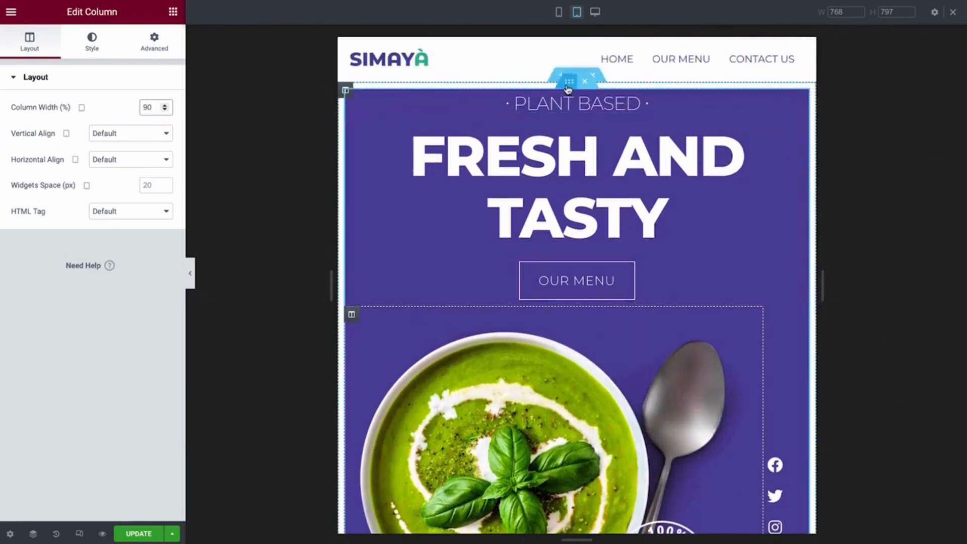
pyautogui.click(567, 88)
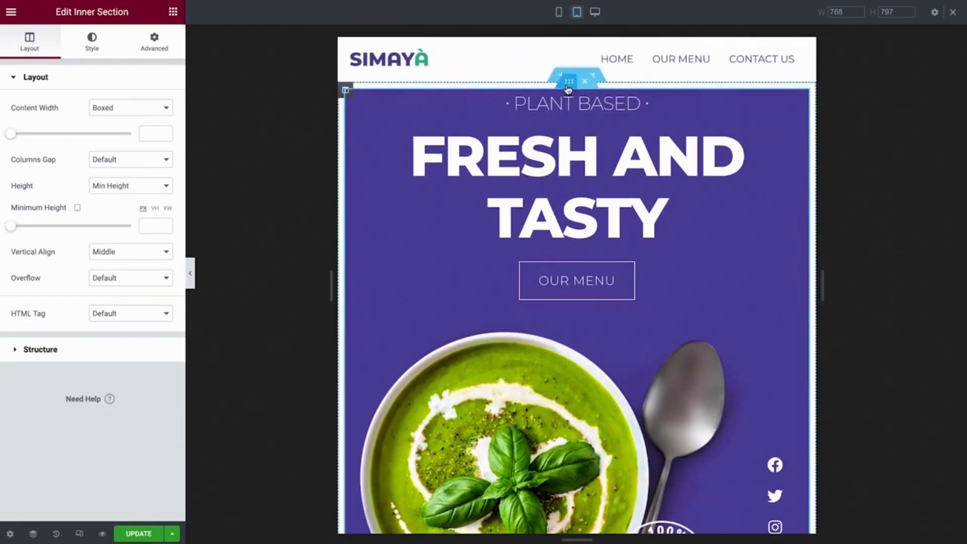
pyautogui.click(162, 48)
pyautogui.click(156, 171)
pyautogui.click(25, 172)
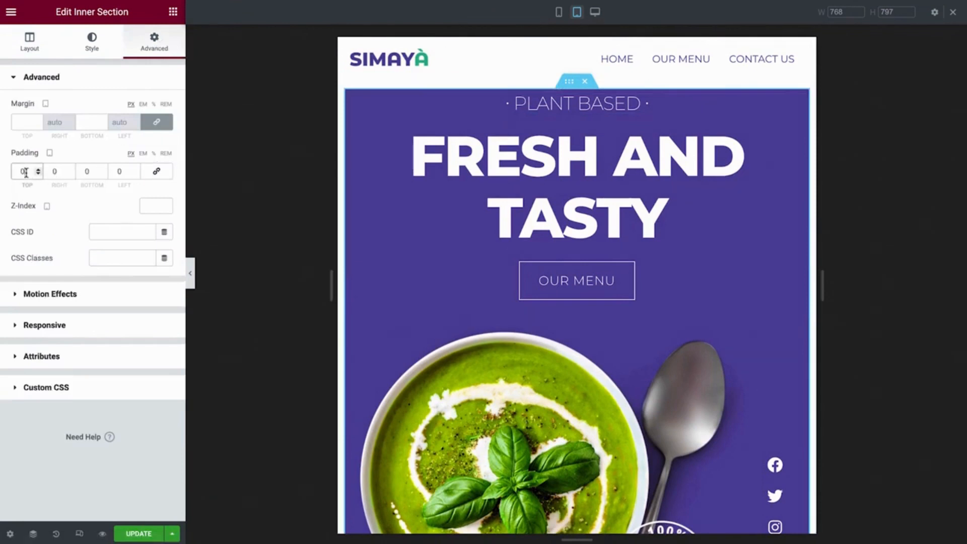
pyautogui.write('50')
pyautogui.click(89, 171)
pyautogui.write('50')
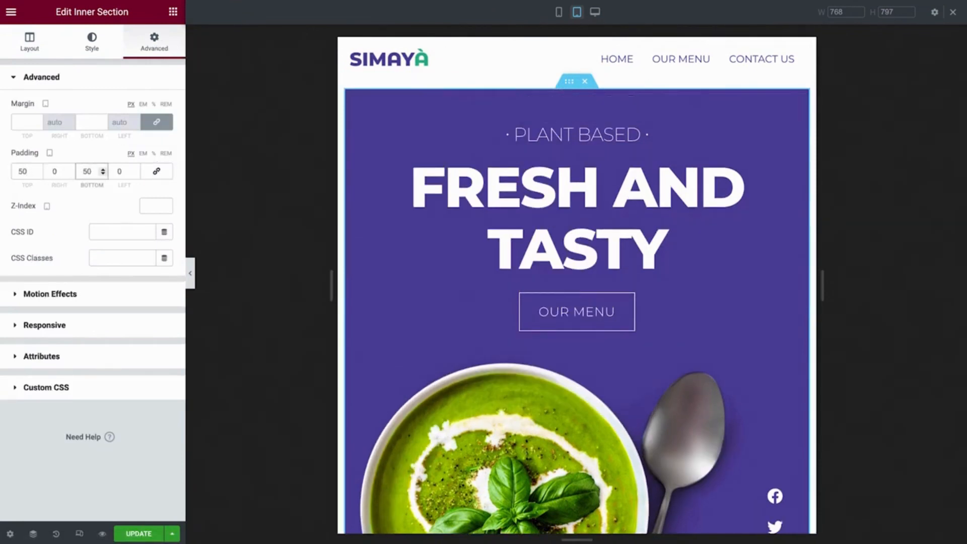
# Set the tablet minimum height of the section with the avocado photo and Since 1998 box to 300 px
pyautogui.scroll(-7, 740, 236)
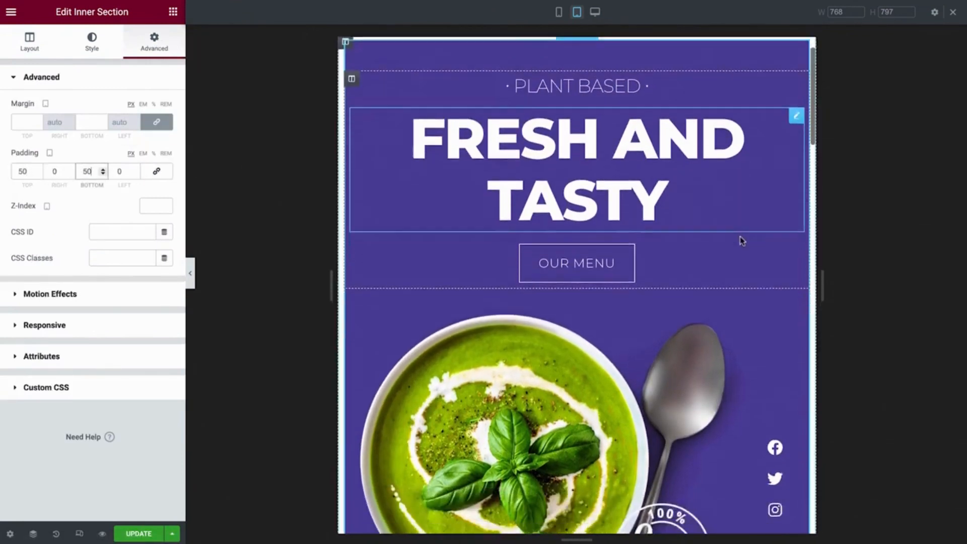
pyautogui.scroll(-3, 740, 238)
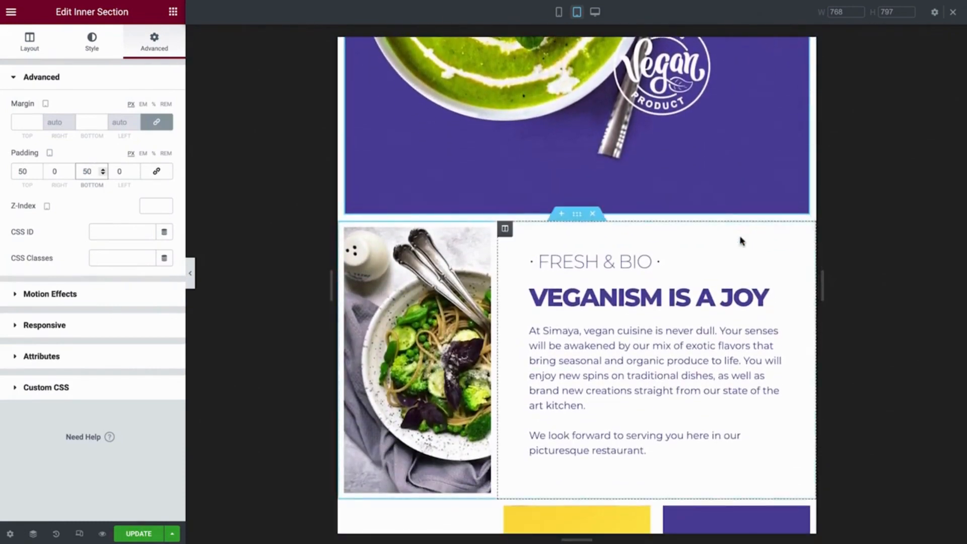
pyautogui.scroll(-3, 579, 231)
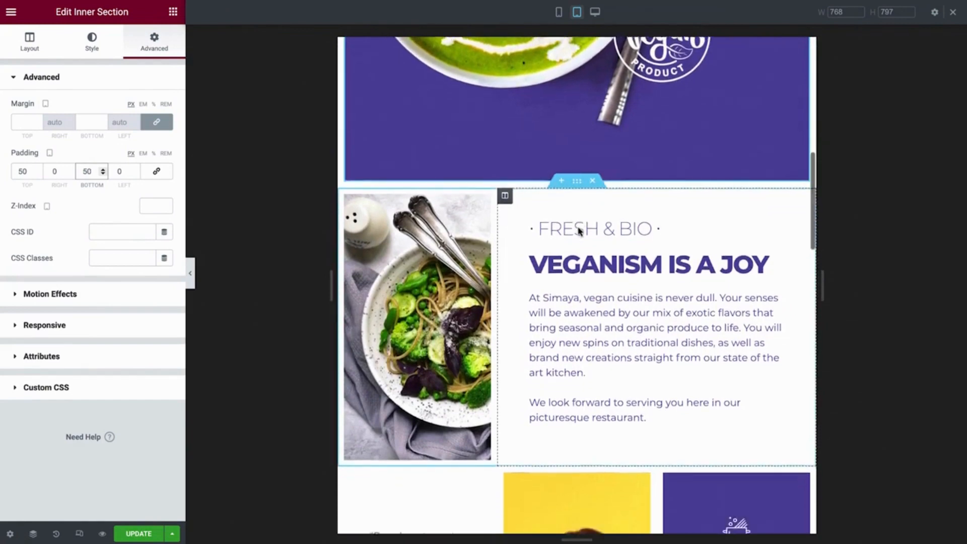
pyautogui.scroll(-4, 579, 230)
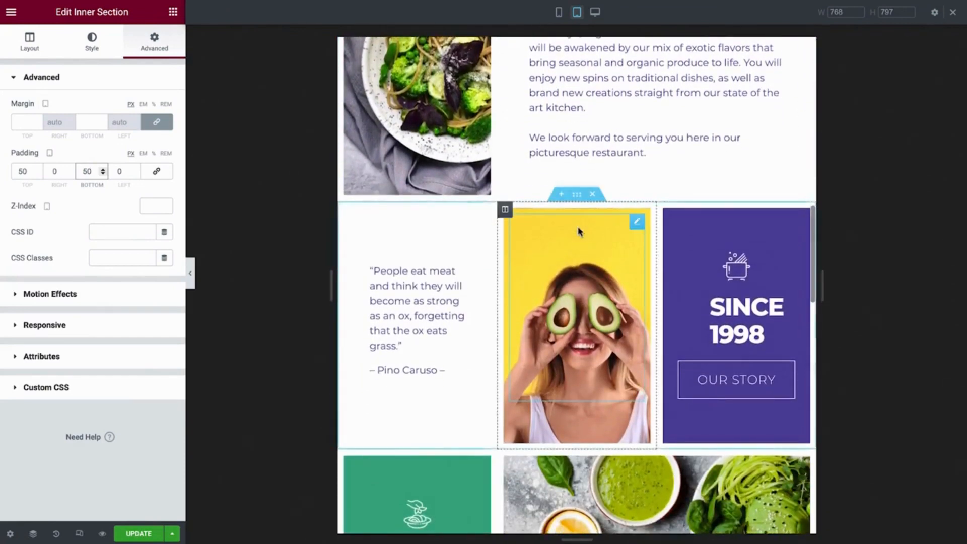
pyautogui.scroll(-2, 579, 231)
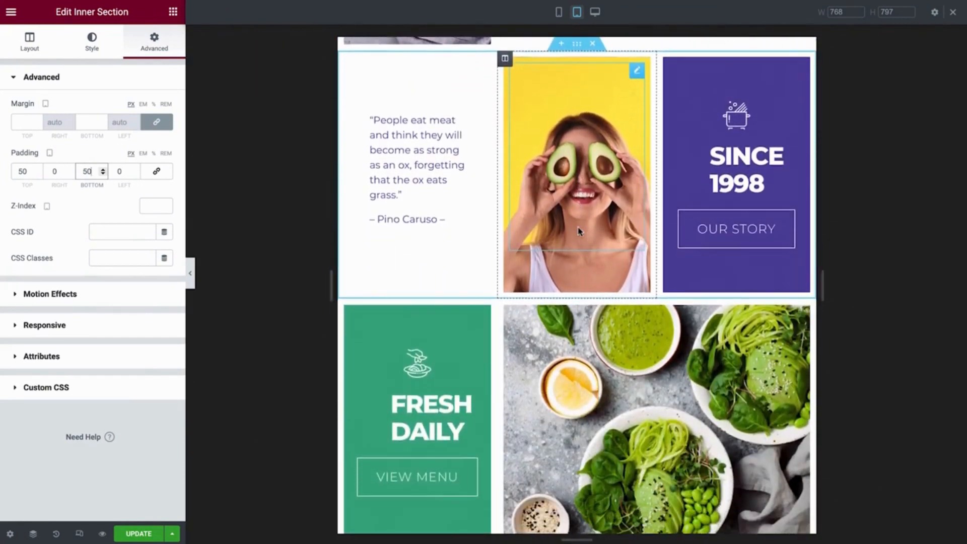
pyautogui.click(577, 43)
pyautogui.click(150, 226)
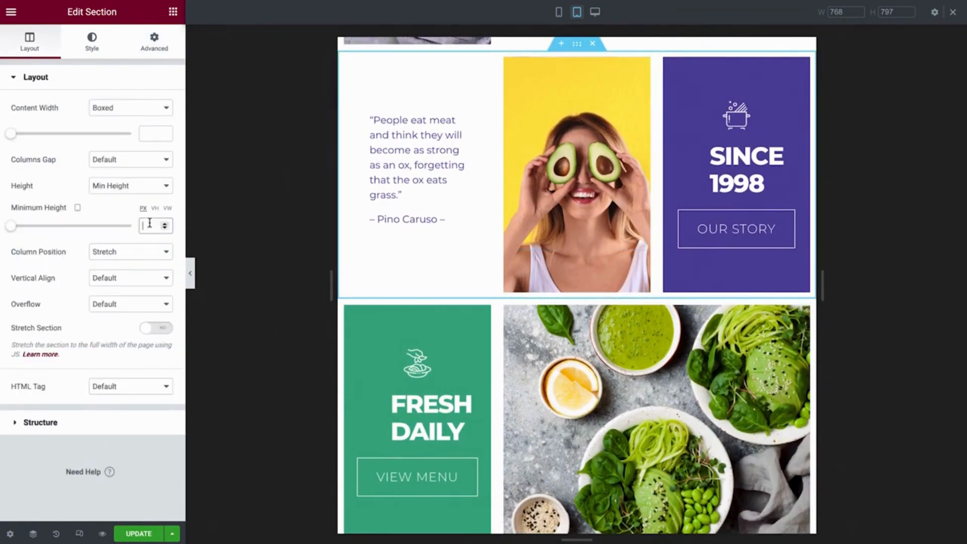
pyautogui.write('300')
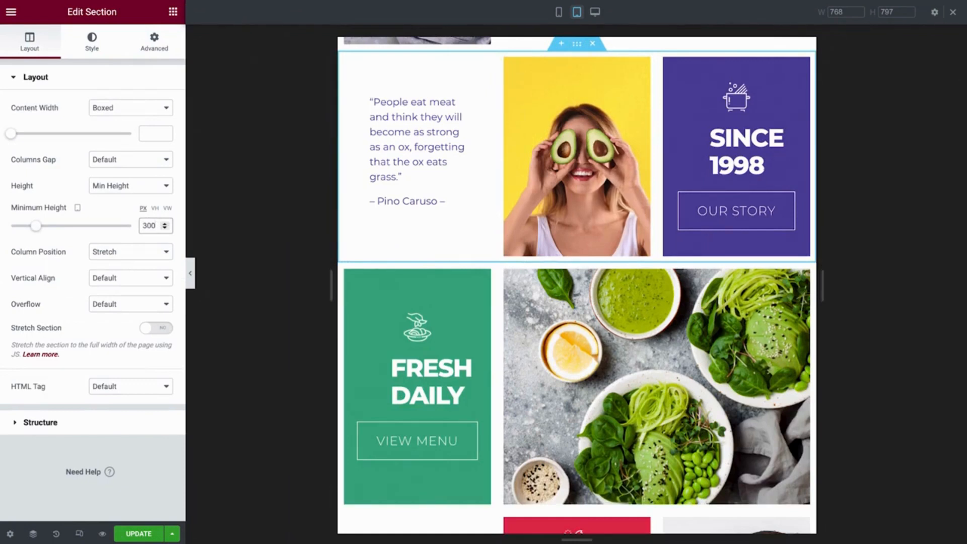
# Copy the Since 1998 section and paste its style onto the Fresh Daily and Get In Touch sections
pyautogui.rightClick(578, 53)
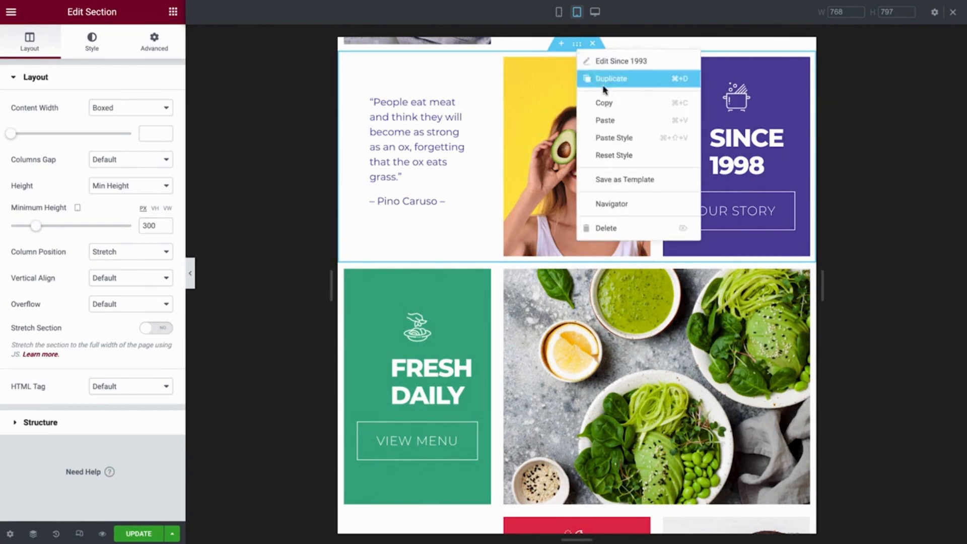
pyautogui.click(608, 103)
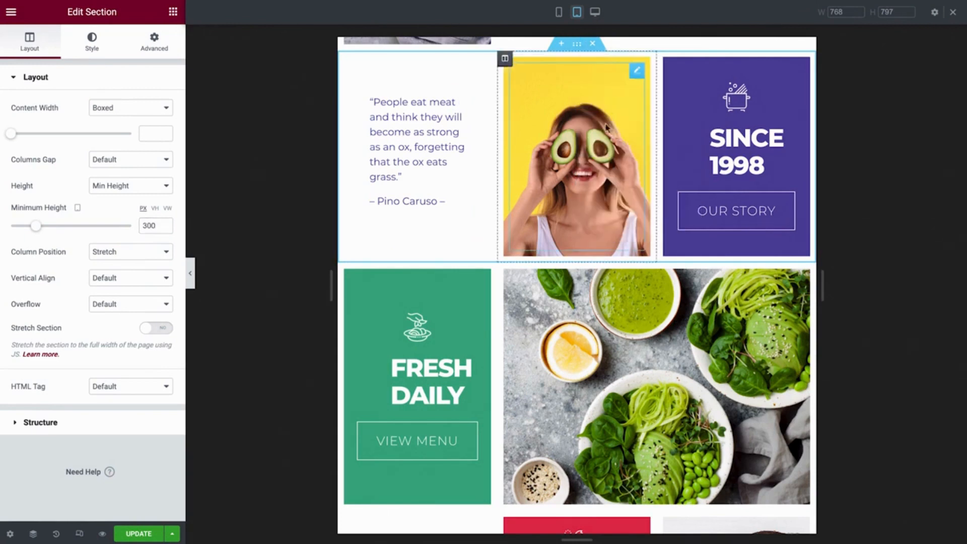
pyautogui.rightClick(577, 258)
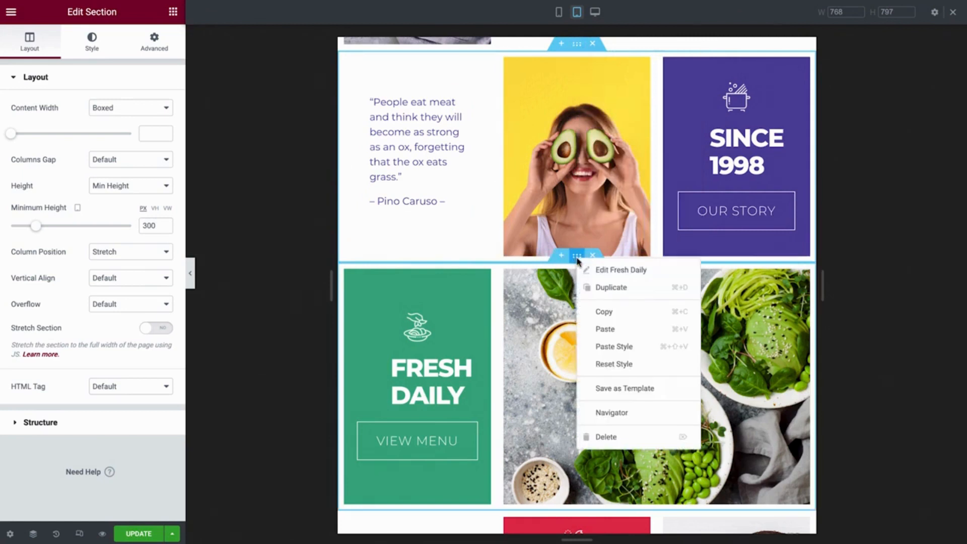
pyautogui.click(652, 348)
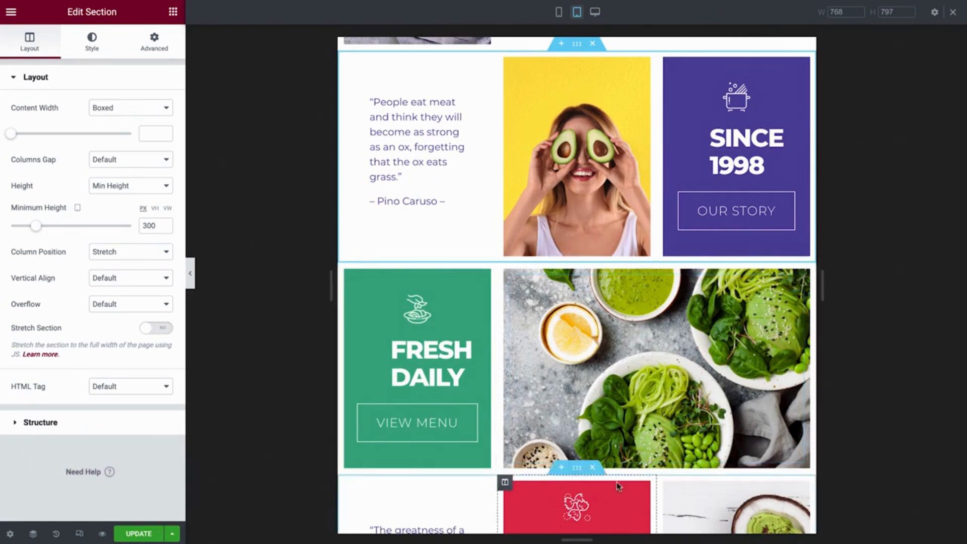
pyautogui.rightClick(577, 471)
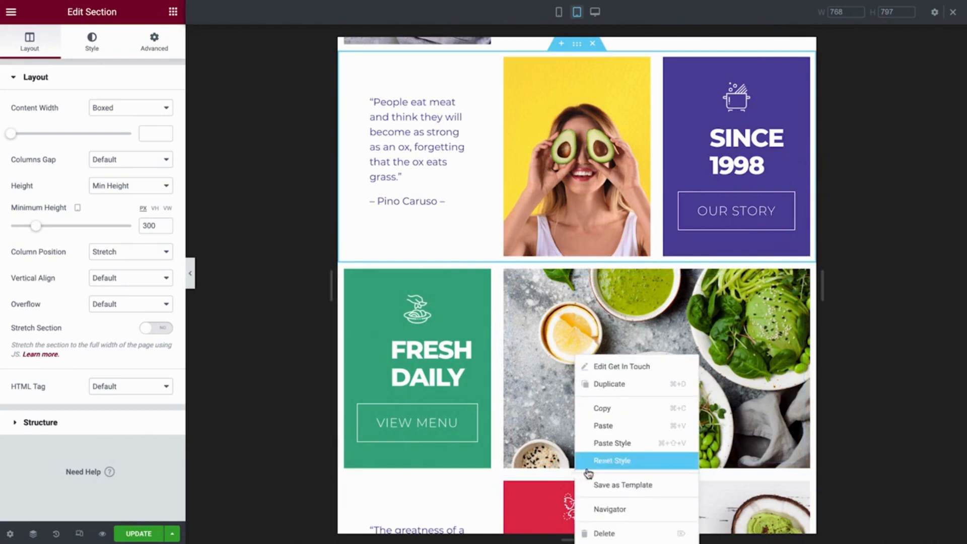
pyautogui.click(637, 444)
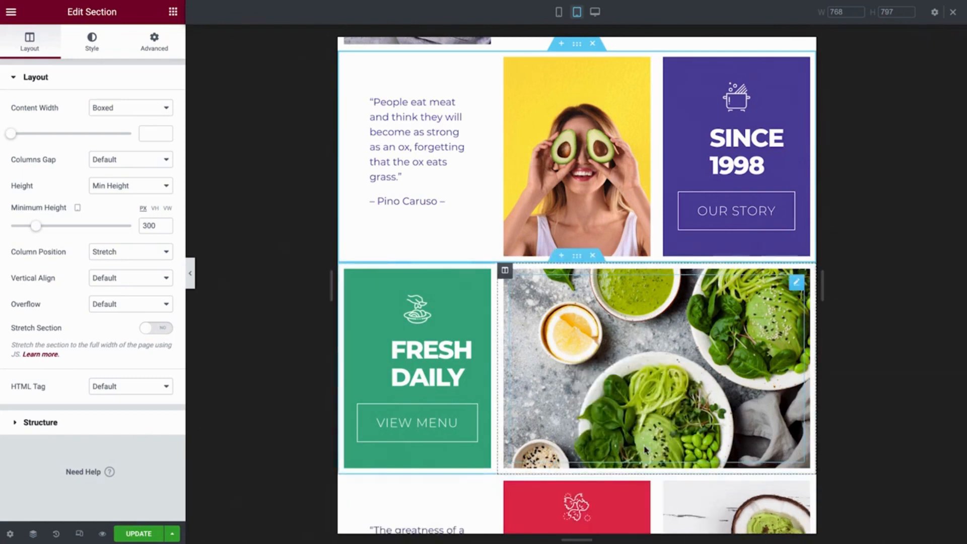
# Unlink the Since 1998 heading's tablet padding so that all four sides are set to 0 px
pyautogui.click(797, 133)
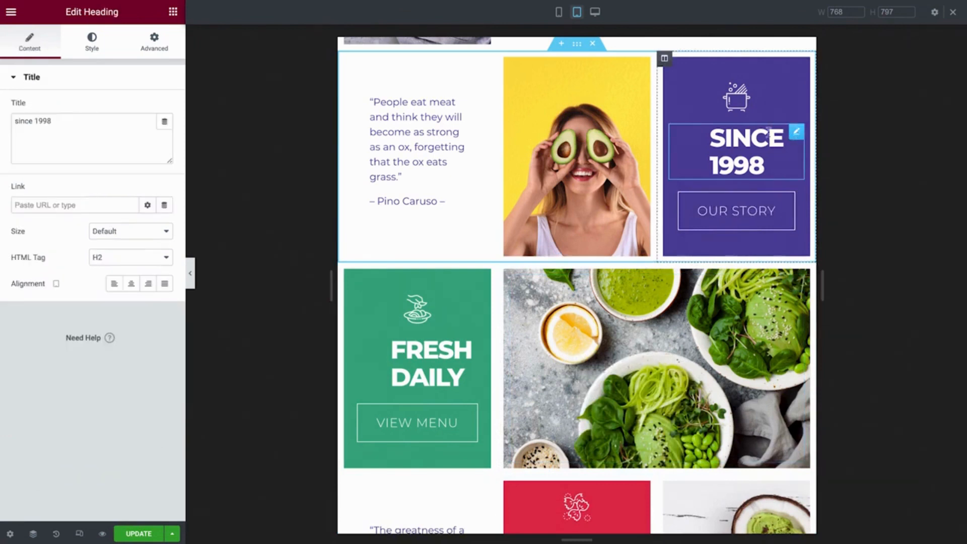
pyautogui.click(168, 51)
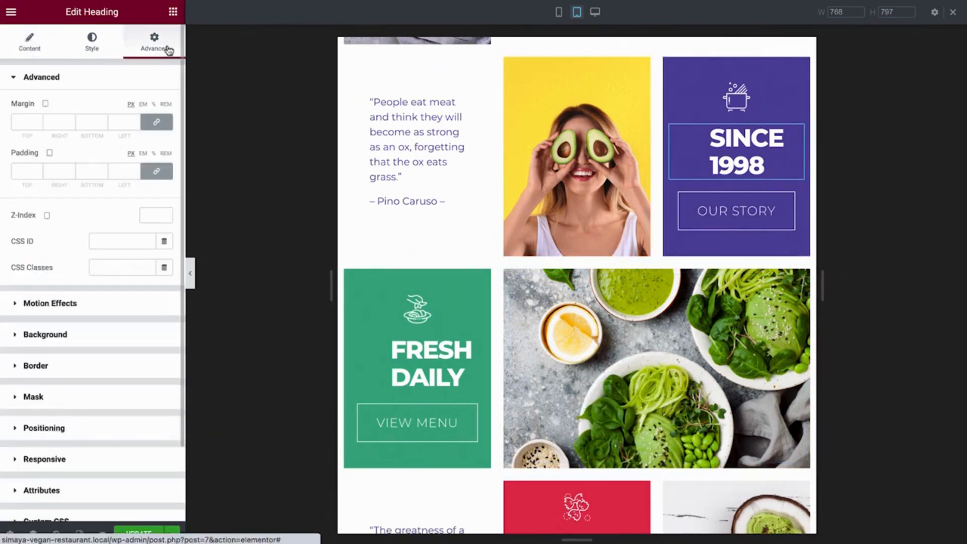
pyautogui.click(159, 172)
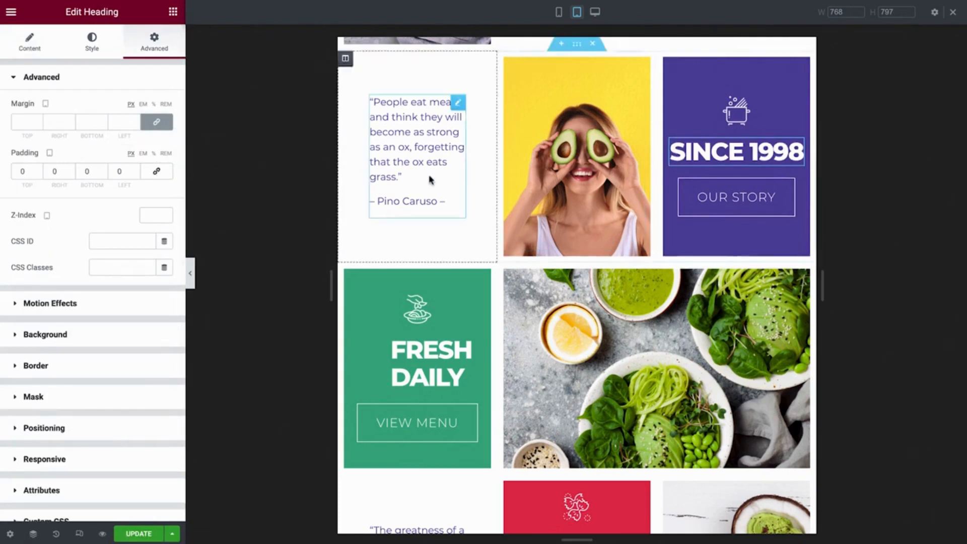
# Copy the Since 1998 heading and paste its style onto the Fresh Daily and Get In Touch headings
pyautogui.rightClick(725, 159)
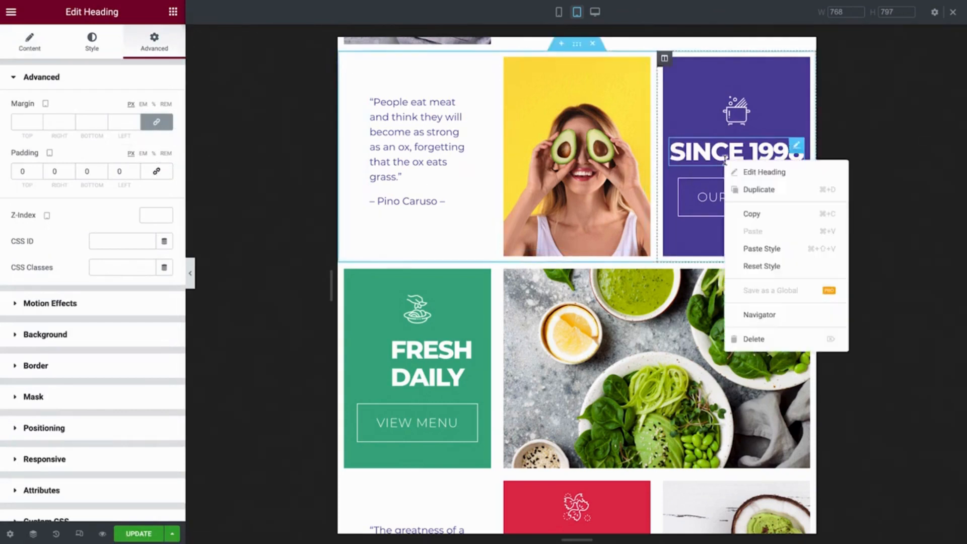
pyautogui.click(794, 213)
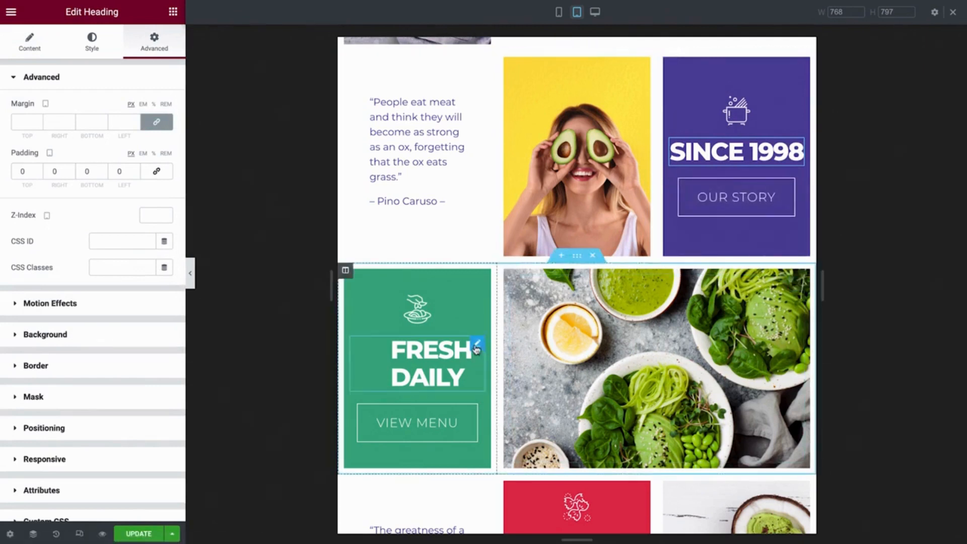
pyautogui.rightClick(473, 348)
pyautogui.click(546, 433)
pyautogui.scroll(-3, 545, 432)
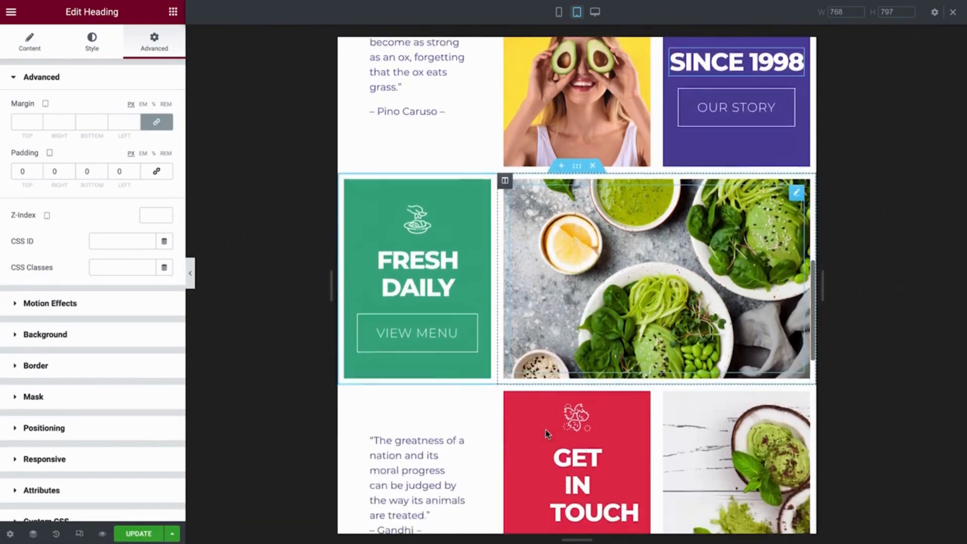
pyautogui.rightClick(639, 412)
pyautogui.click(643, 414)
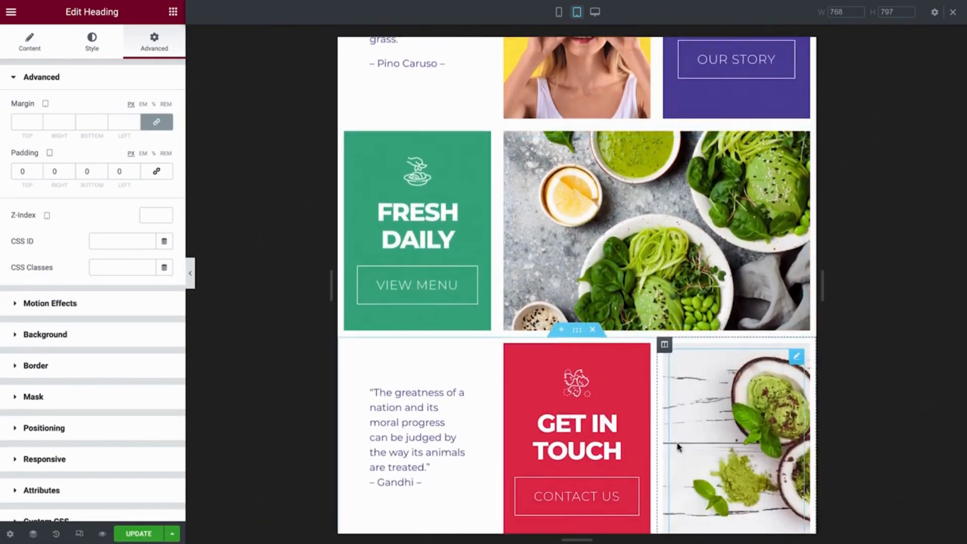
# Set the tablet padding of the column containing the Since 1998 heading to 5% on all four sides
pyautogui.scroll(3, 708, 372)
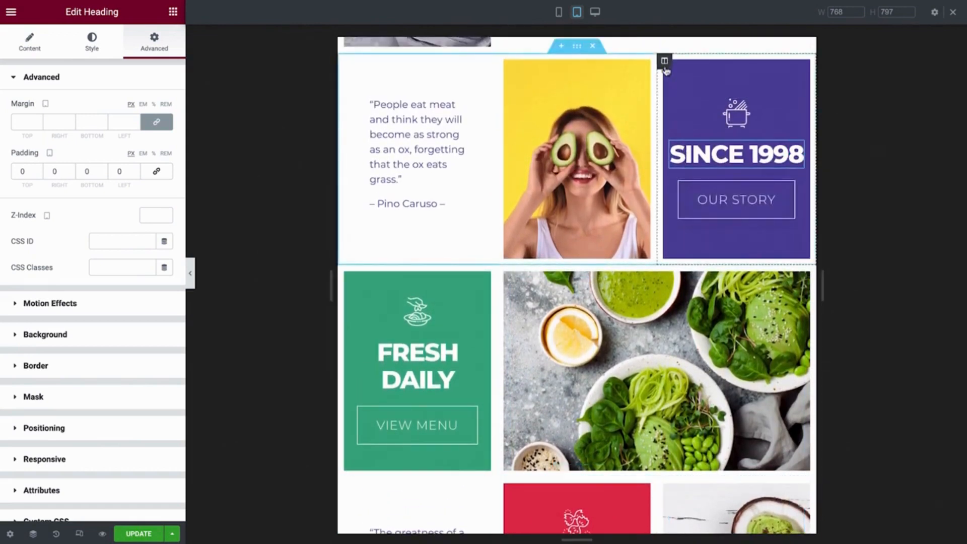
pyautogui.click(665, 61)
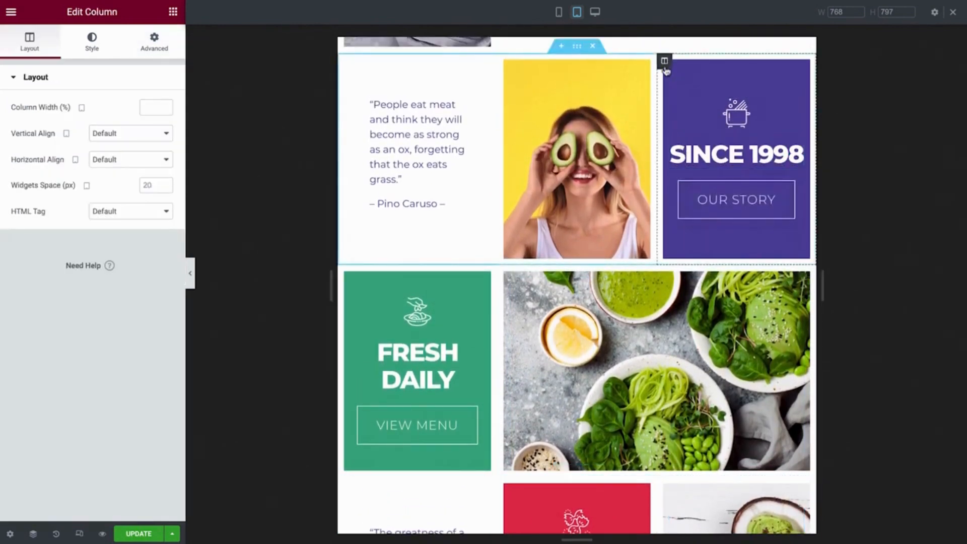
pyautogui.click(155, 50)
pyautogui.click(127, 172)
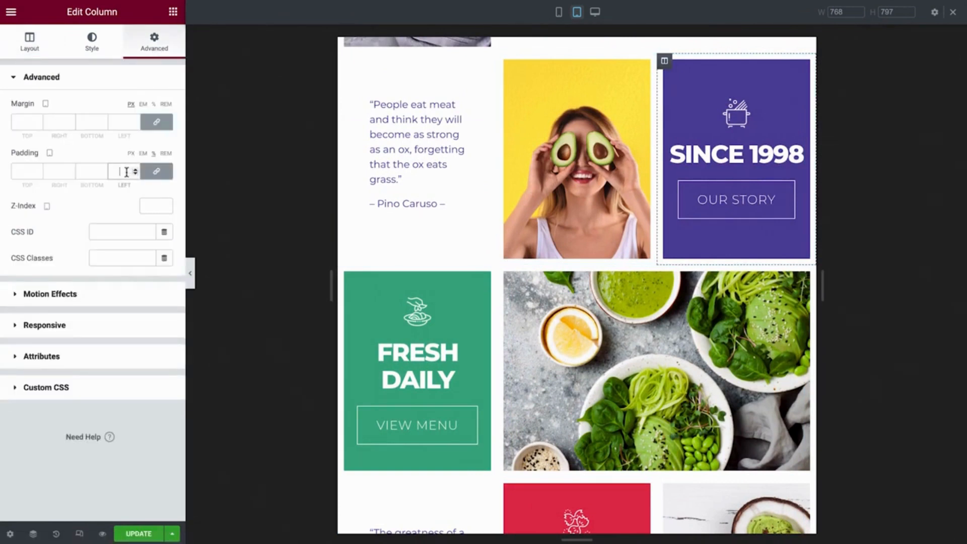
pyautogui.write('5')
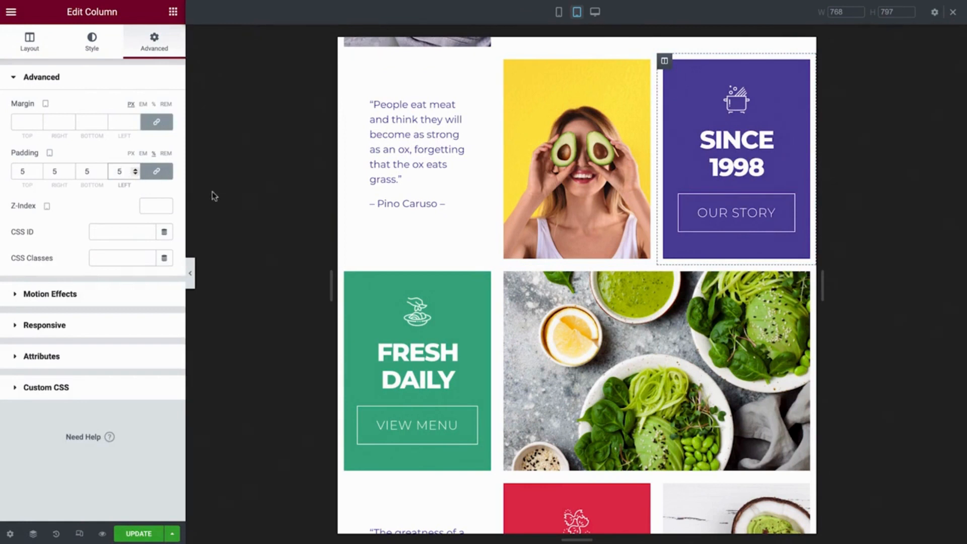
# Set the green Fresh Daily column's tablet padding to 5% on all four sides
pyautogui.click(346, 274)
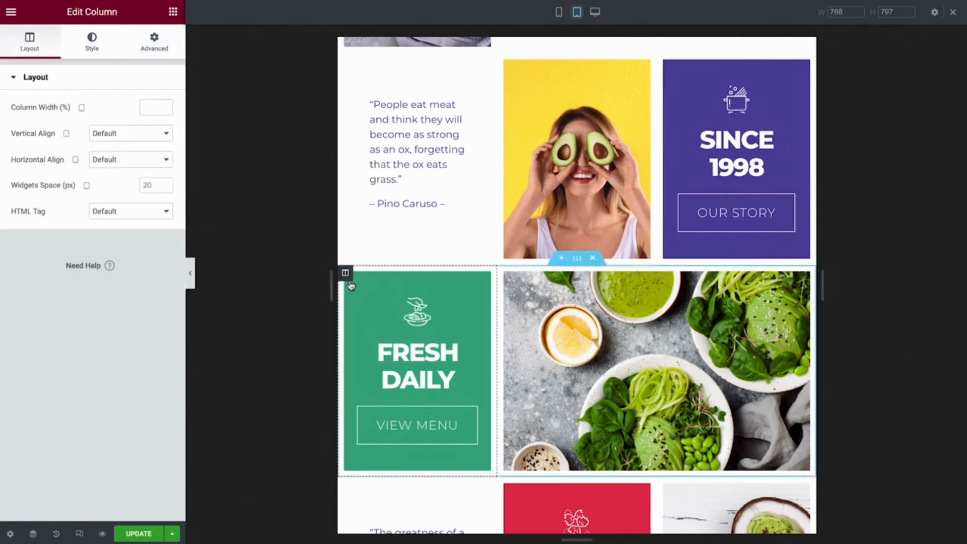
pyautogui.click(166, 50)
pyautogui.click(124, 172)
pyautogui.write('5')
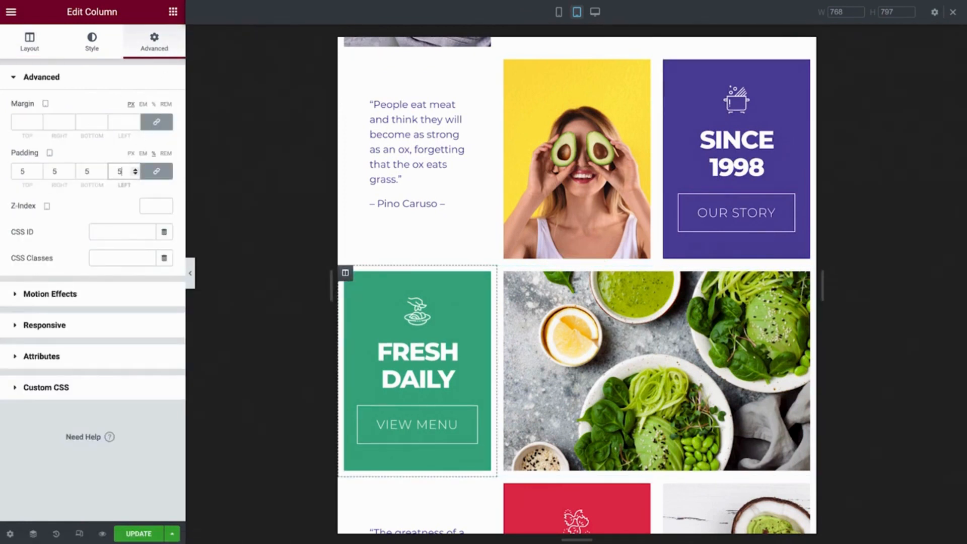
# Set the red Get In Touch column's tablet padding to 5% on all four sides
pyautogui.scroll(-4, 427, 234)
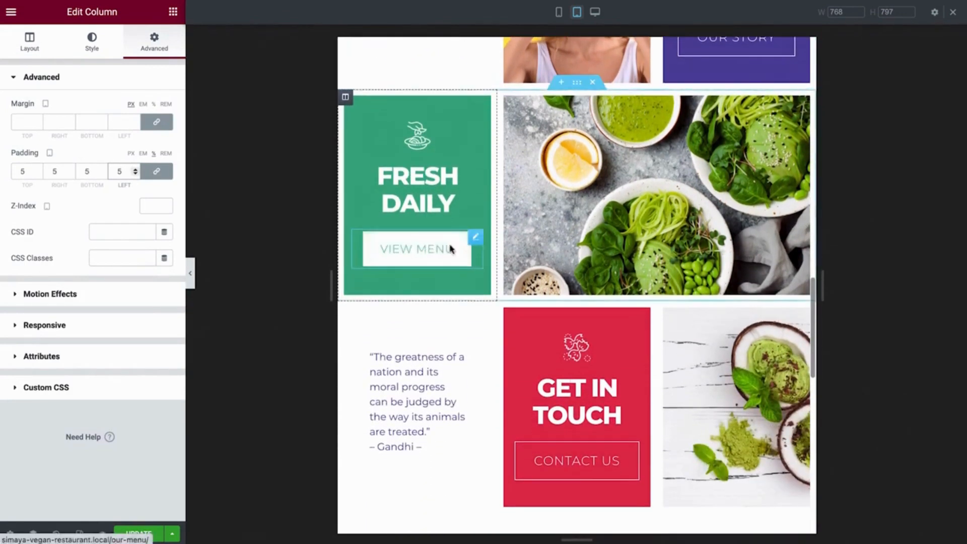
pyautogui.click(505, 309)
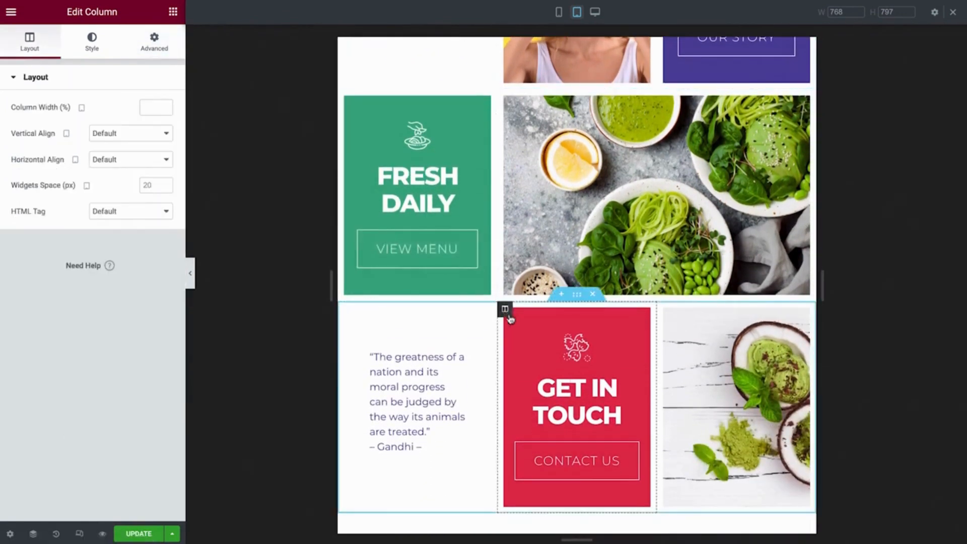
pyautogui.click(158, 53)
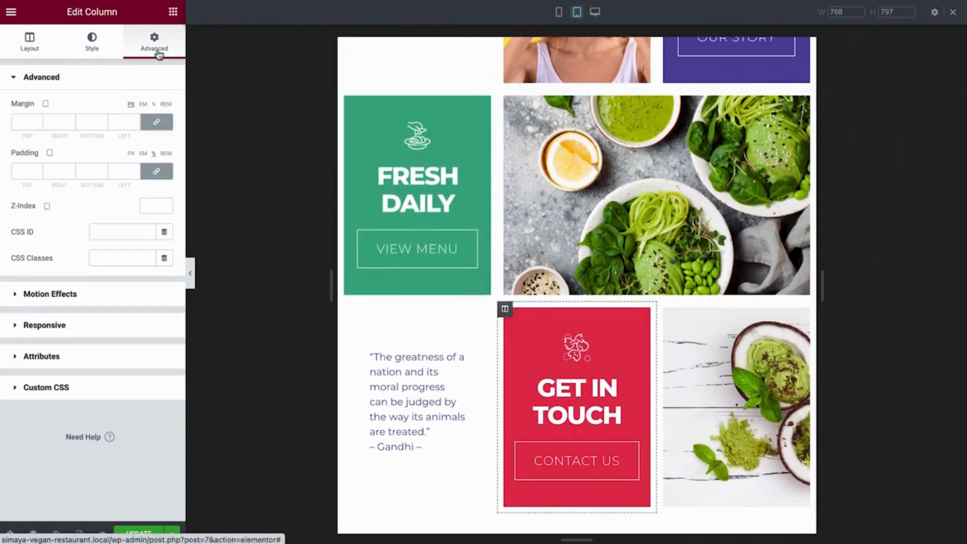
pyautogui.click(153, 153)
pyautogui.click(124, 172)
pyautogui.write('5')
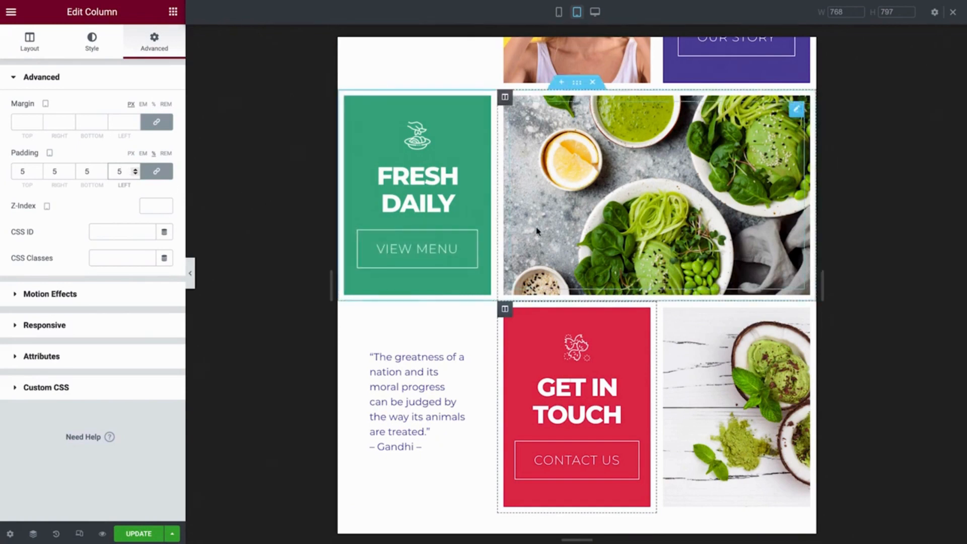
# Set the tablet size of the Primary global font used by the Our Story heading to 50 px and update the site settings
pyautogui.scroll(-10, 537, 231)
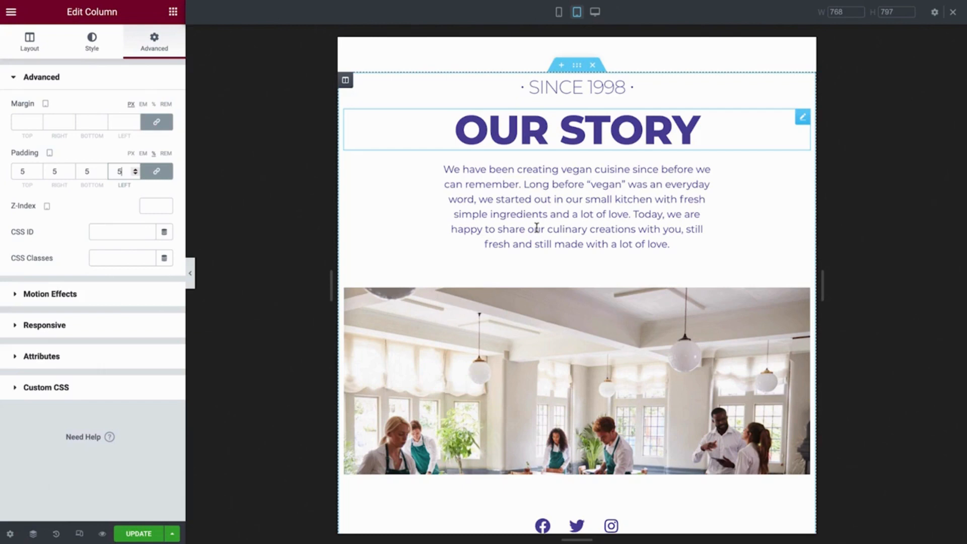
pyautogui.click(802, 117)
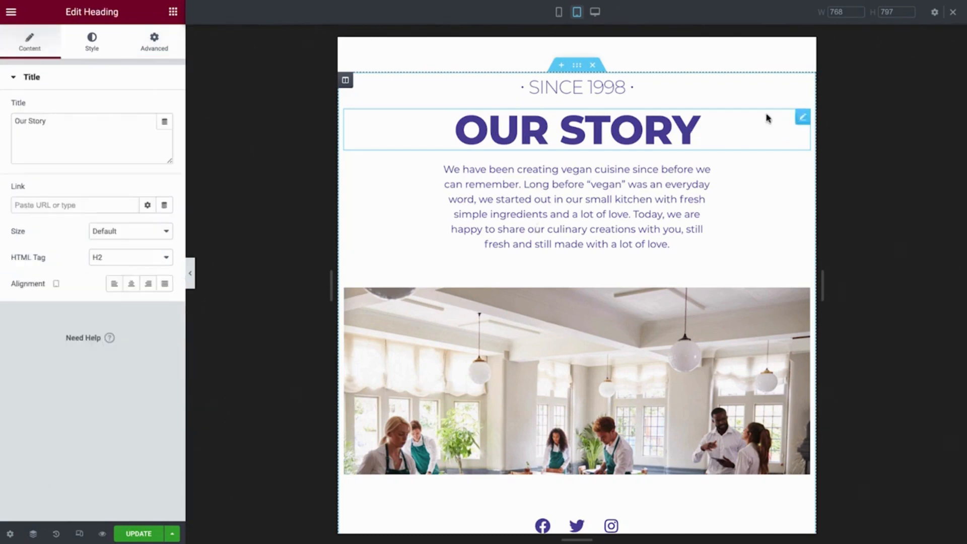
pyautogui.click(109, 54)
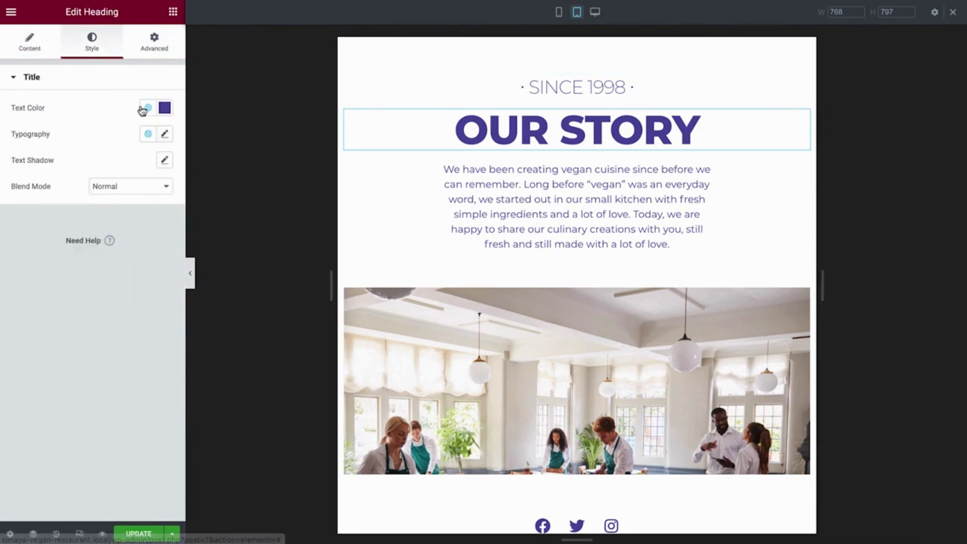
pyautogui.click(149, 135)
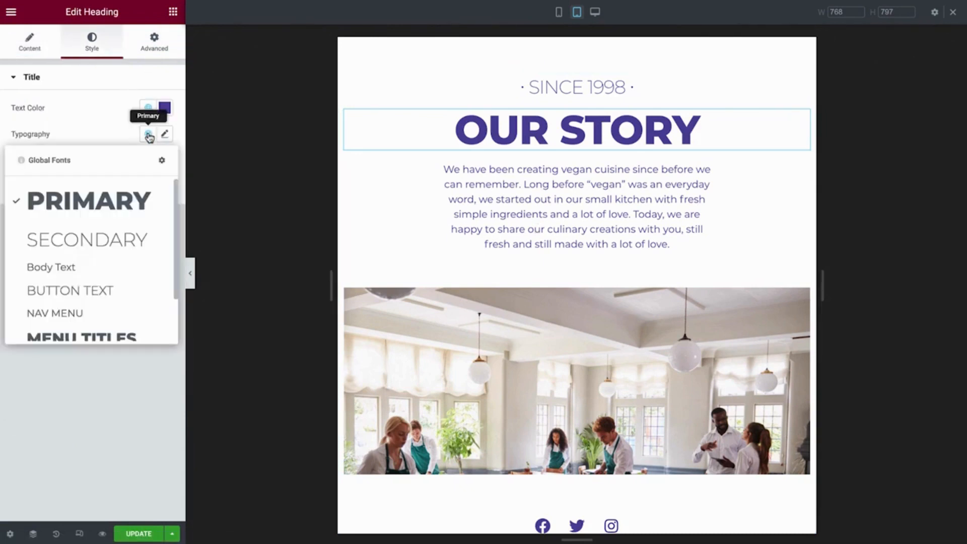
pyautogui.click(162, 162)
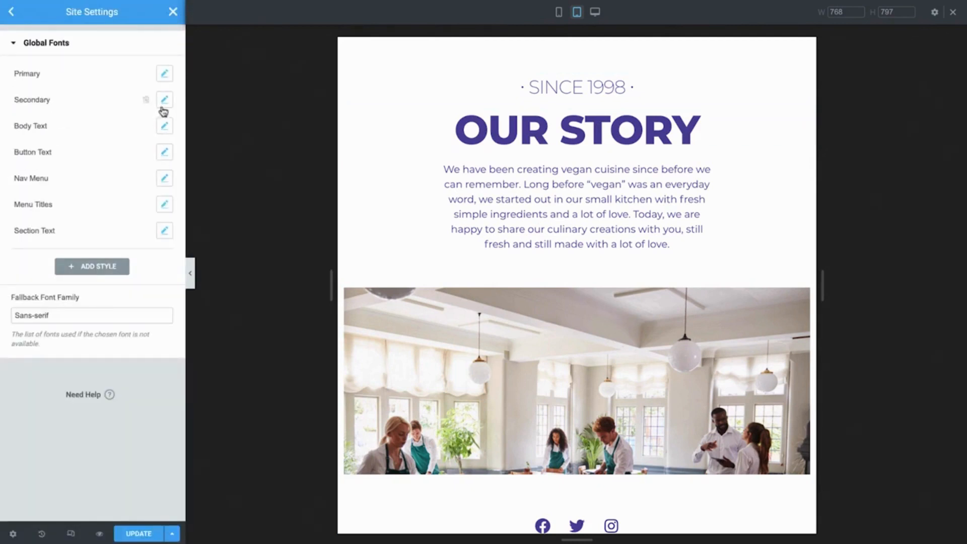
pyautogui.click(166, 75)
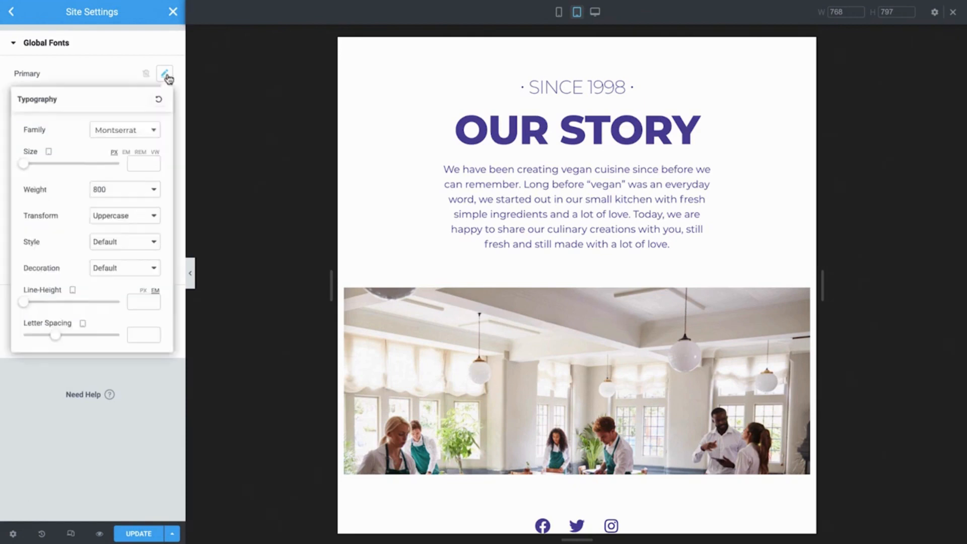
pyautogui.click(143, 164)
pyautogui.write('50')
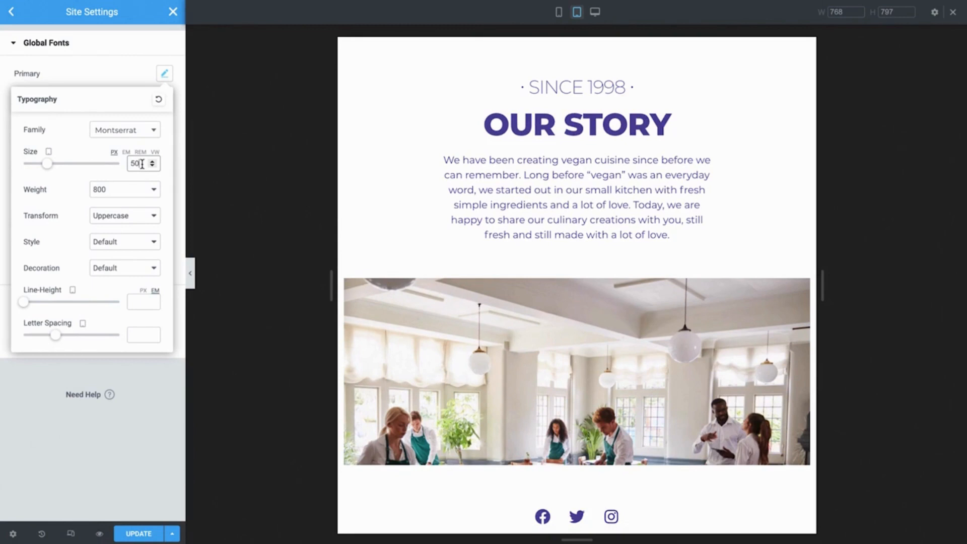
pyautogui.click(165, 76)
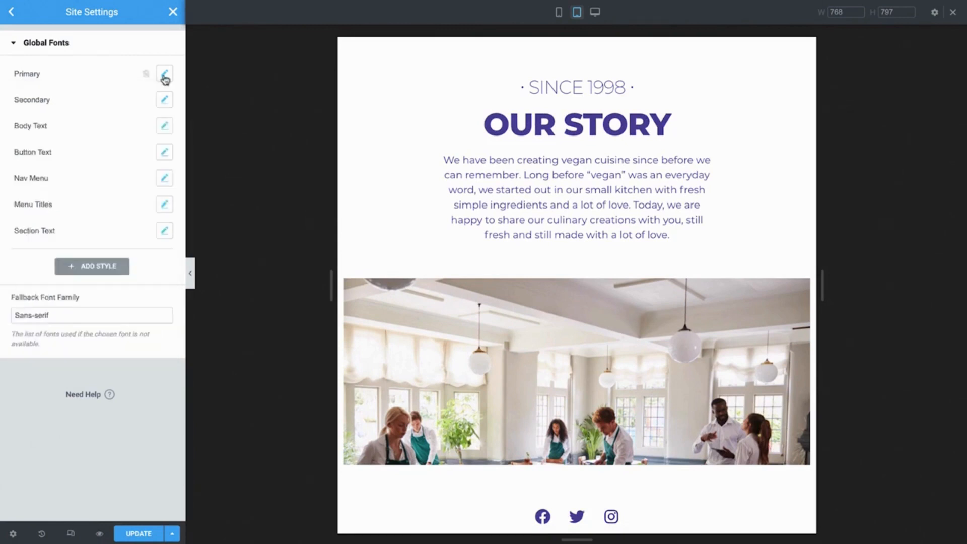
pyautogui.click(141, 533)
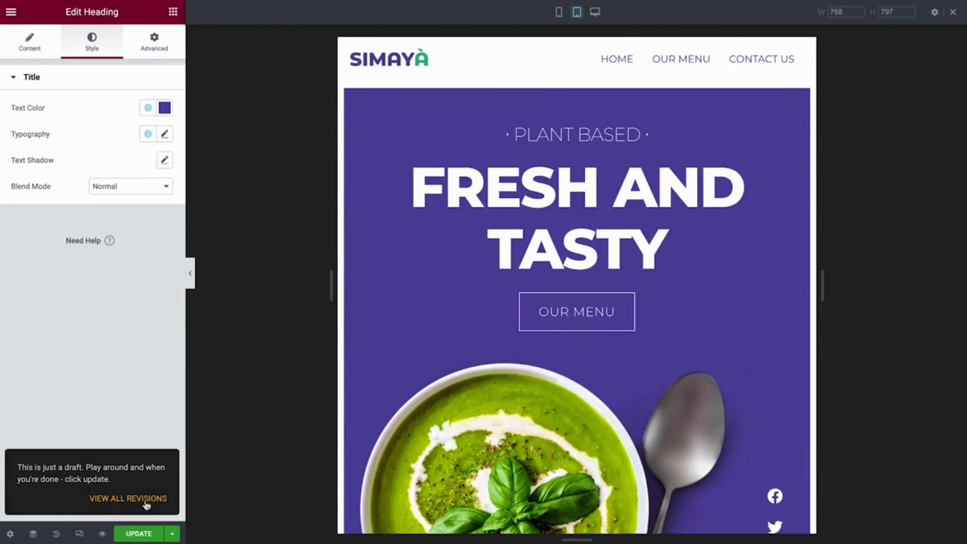
# Switch the page to the mobile view and go to the Hero section through the Navigator, closing it when done
pyautogui.click(460, 48)
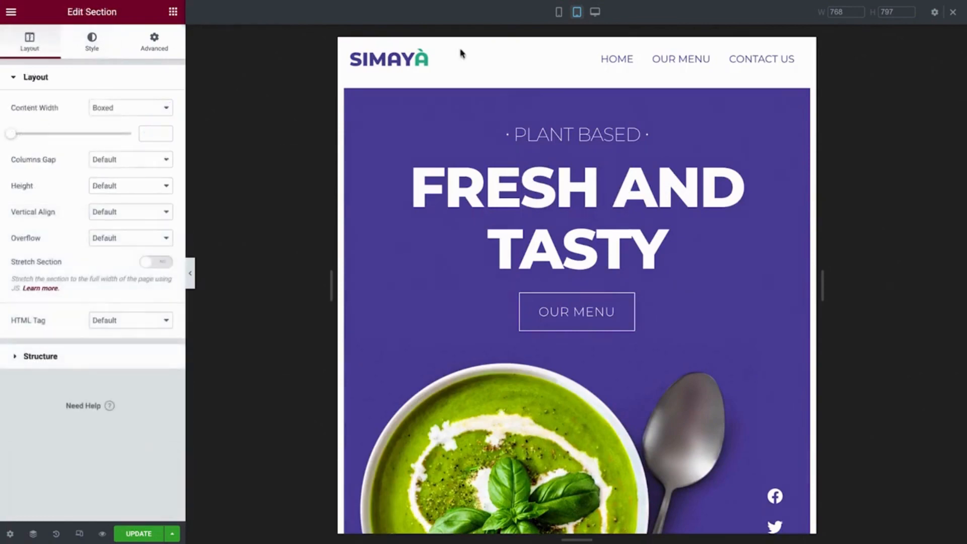
pyautogui.click(559, 11)
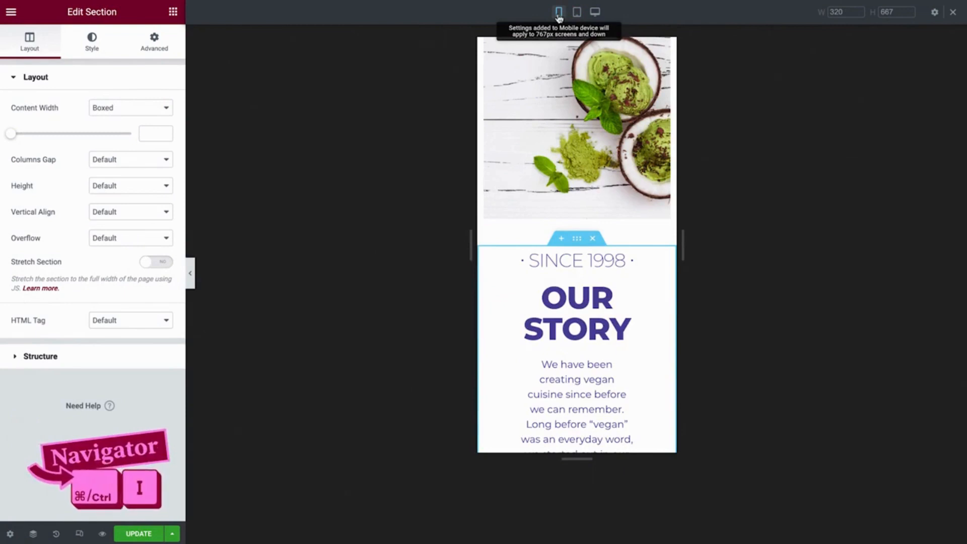
pyautogui.hotkey('ctrl', 'i')
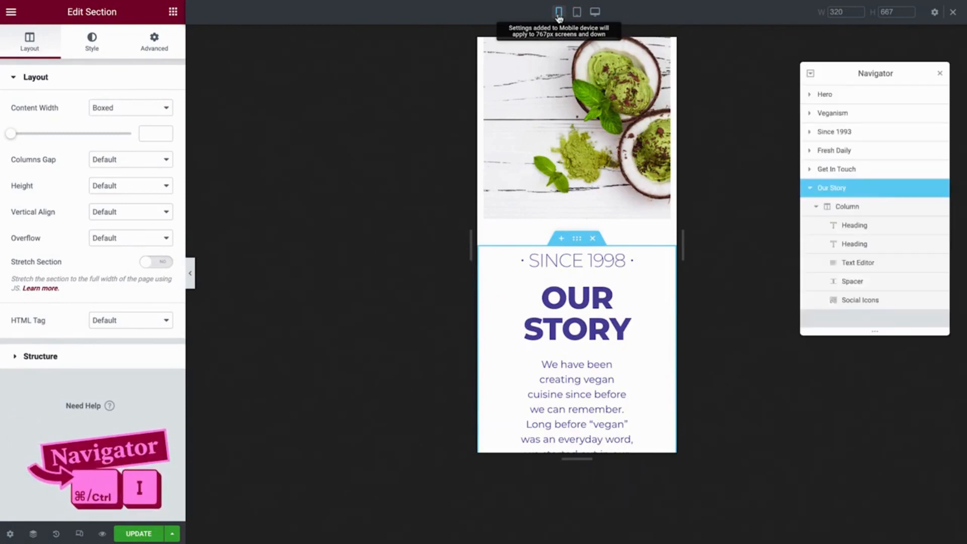
pyautogui.click(857, 101)
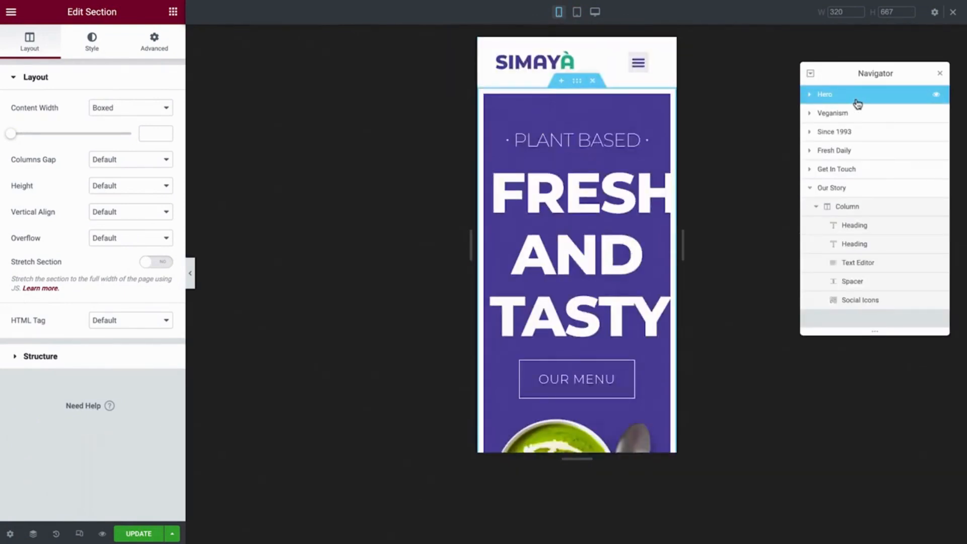
pyautogui.hotkey('ctrl', 'i')
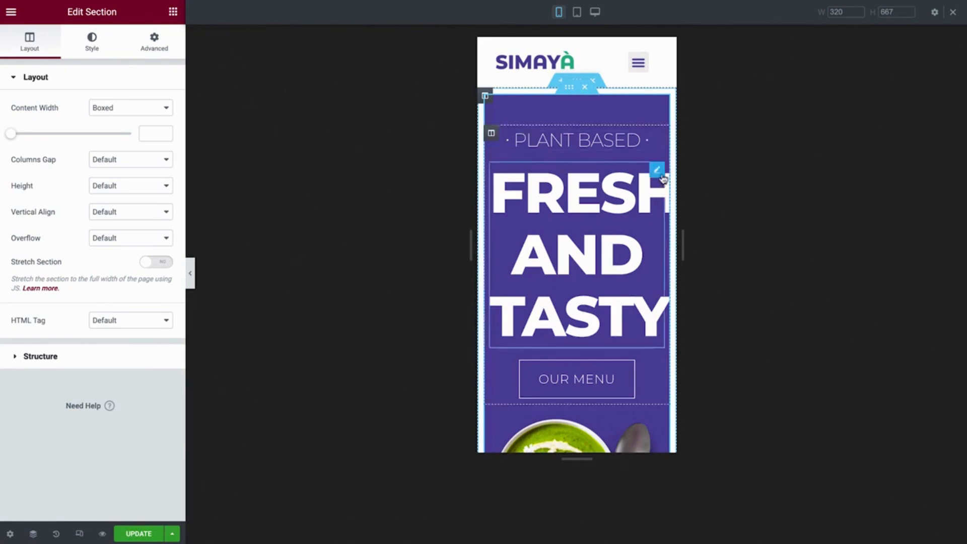
# Set the mobile font size of the Fresh and Tasty hero heading to 45 px
pyautogui.click(661, 175)
pyautogui.click(111, 54)
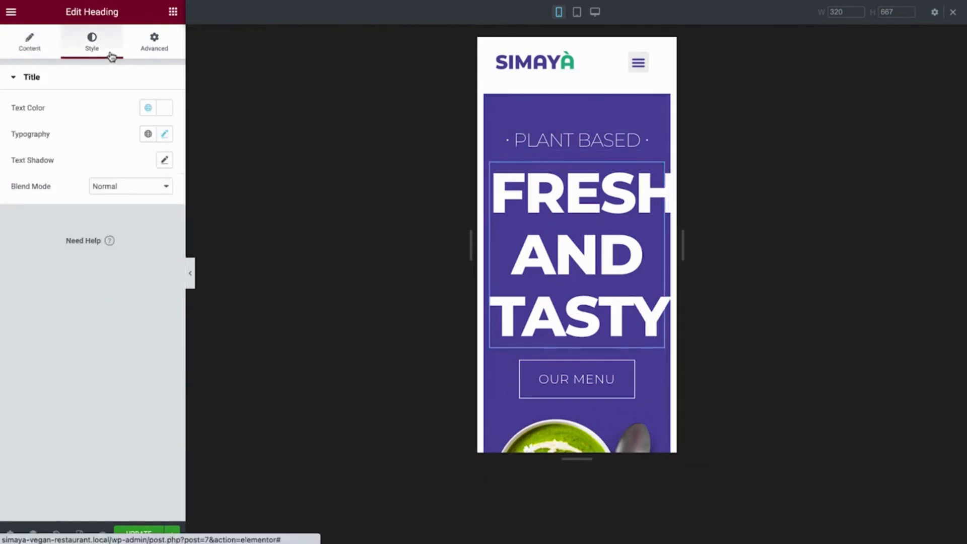
pyautogui.click(165, 134)
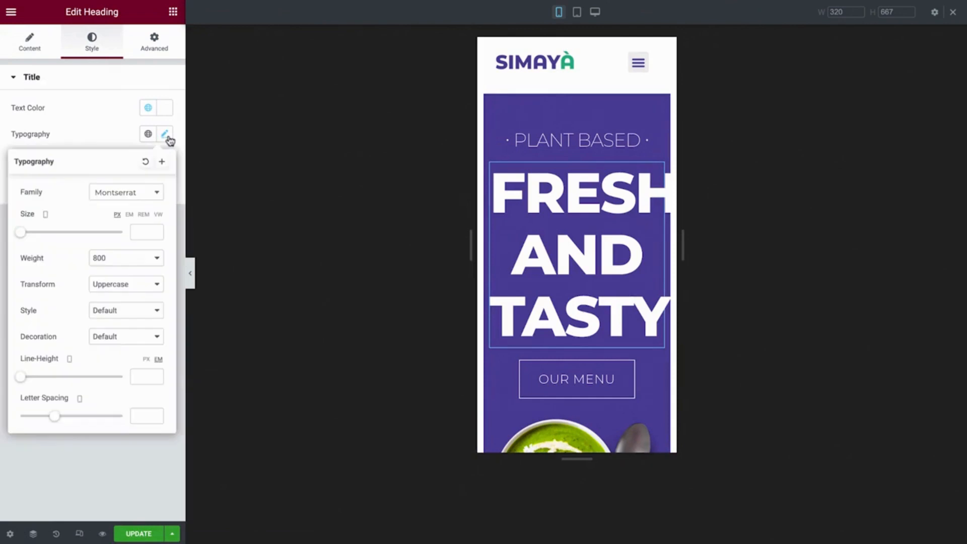
pyautogui.click(145, 234)
pyautogui.write('45')
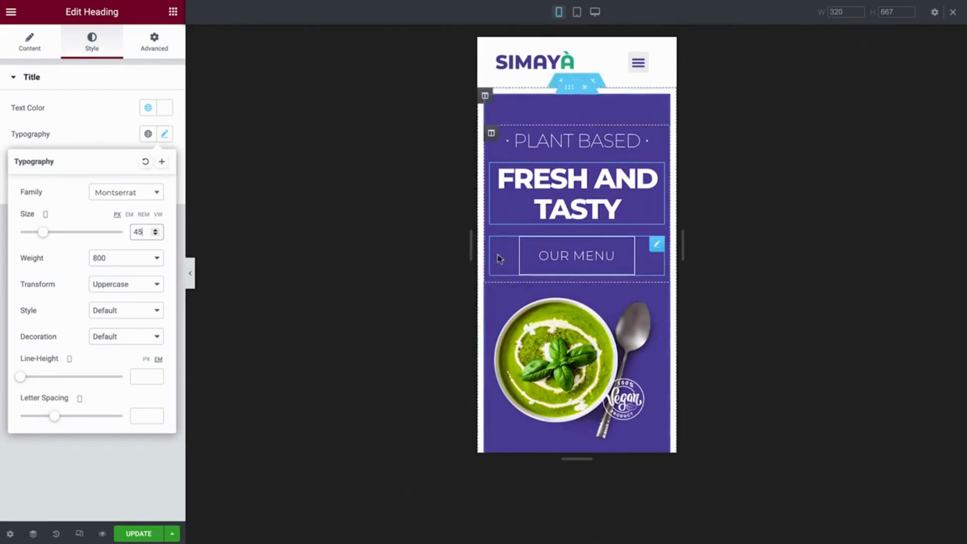
# Set the mobile column layout of the hero's social icons to Auto
pyautogui.scroll(-5, 506, 257)
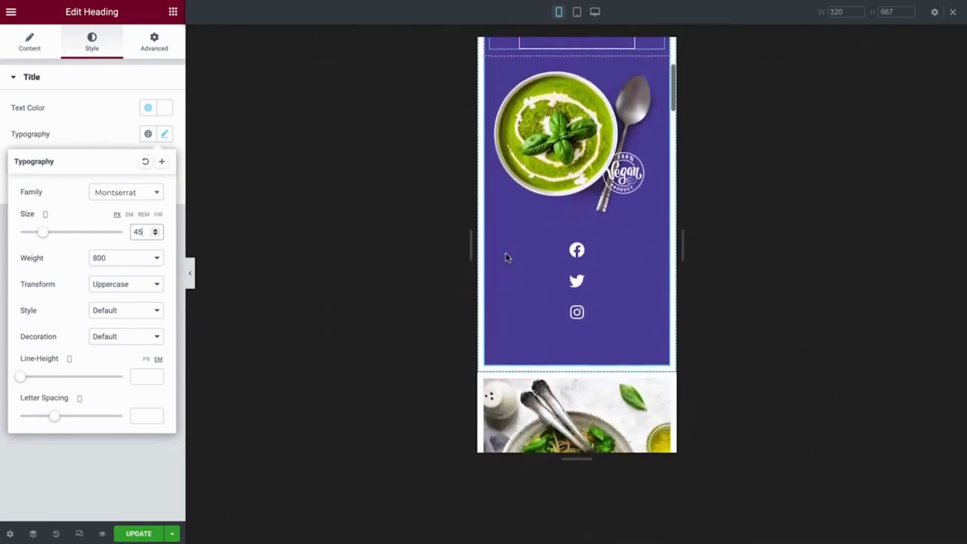
pyautogui.click(657, 234)
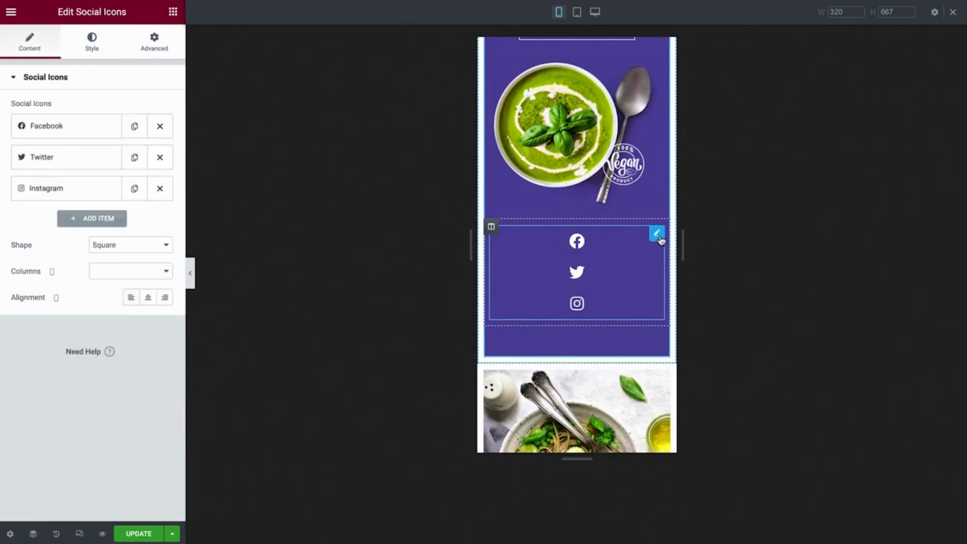
pyautogui.click(162, 270)
pyautogui.click(147, 273)
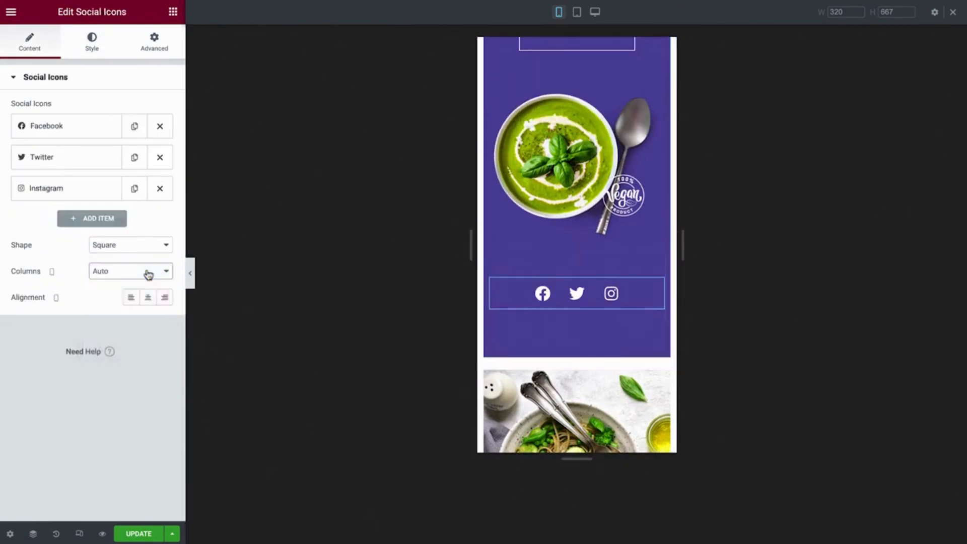
pyautogui.scroll(-2, 531, 262)
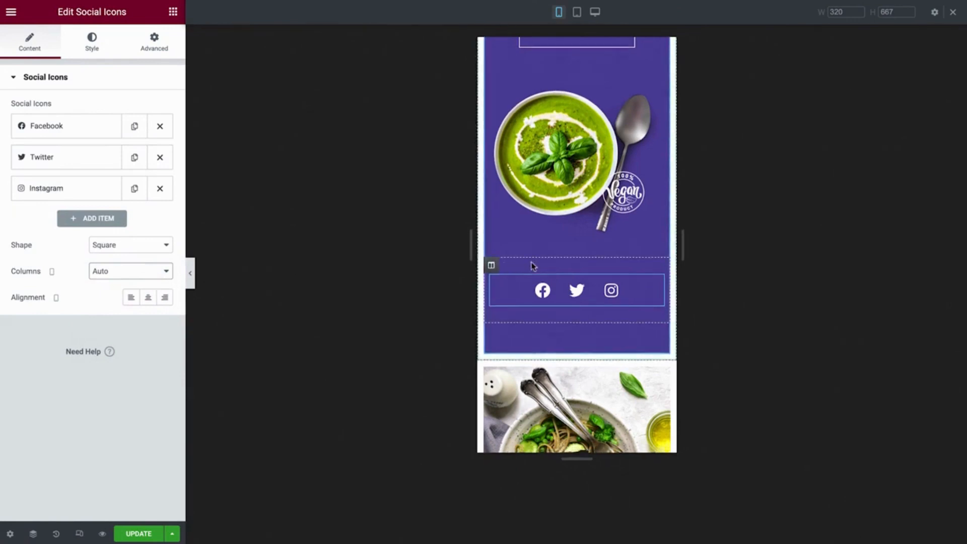
# Enable reversed columns on mobile for the section holding the quote, the avocado photo and the Since 1998 box
pyautogui.scroll(-6, 530, 262)
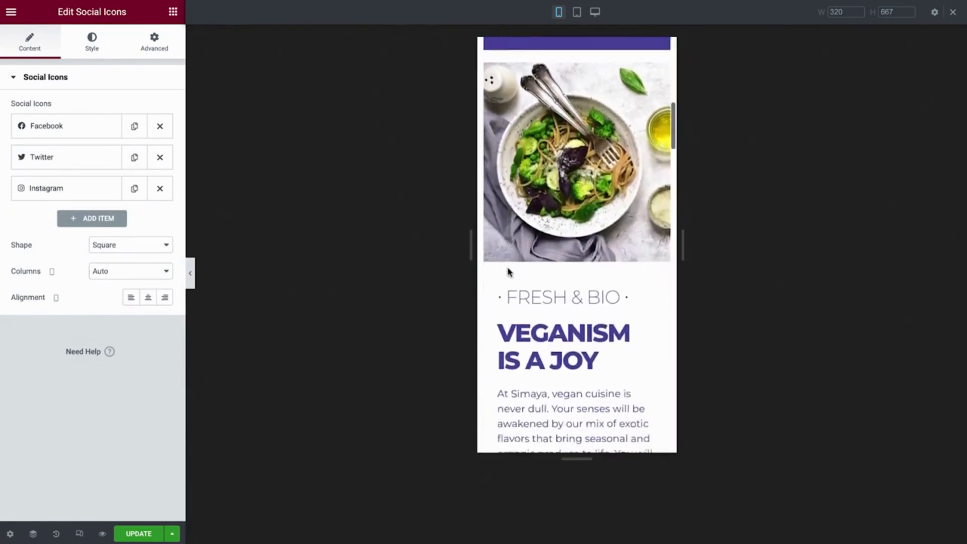
pyautogui.scroll(-5, 509, 271)
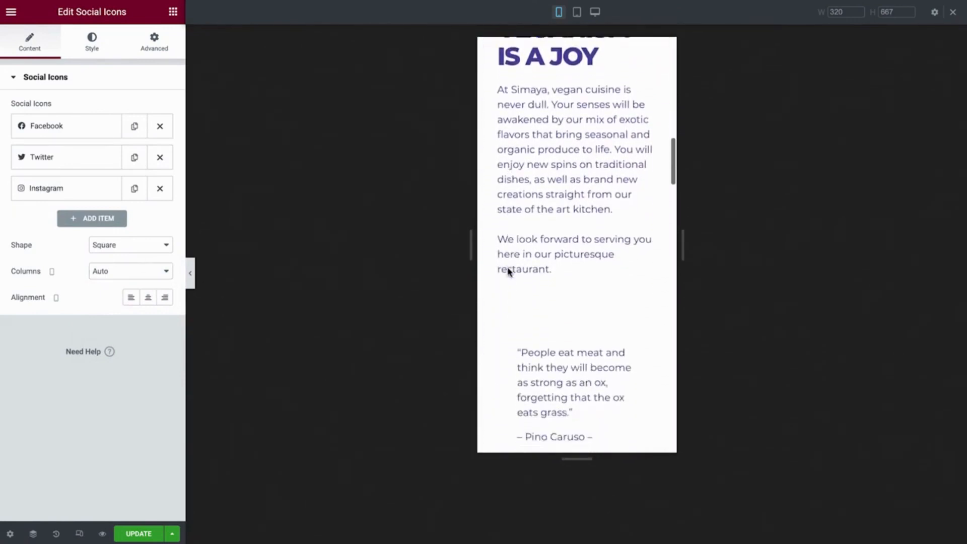
pyautogui.scroll(-2, 509, 272)
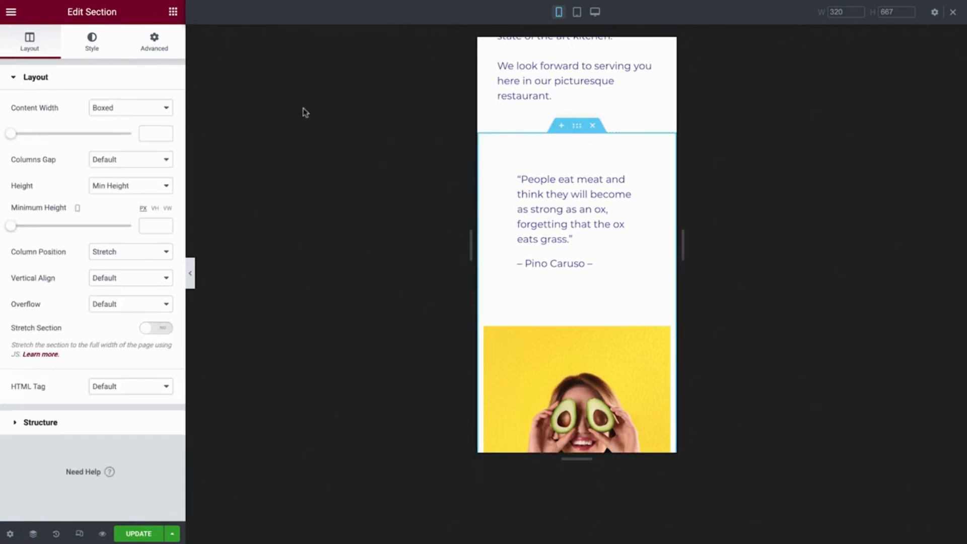
pyautogui.click(161, 45)
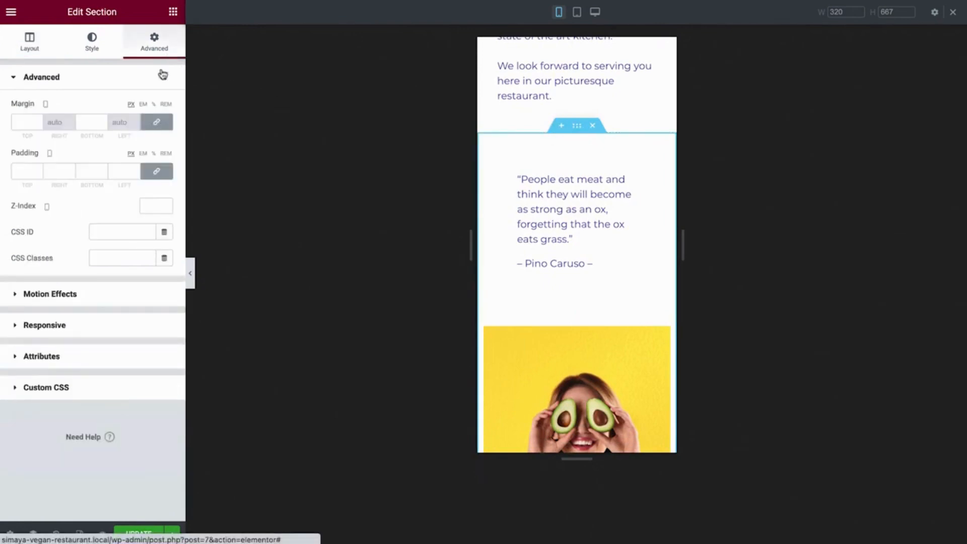
pyautogui.click(132, 331)
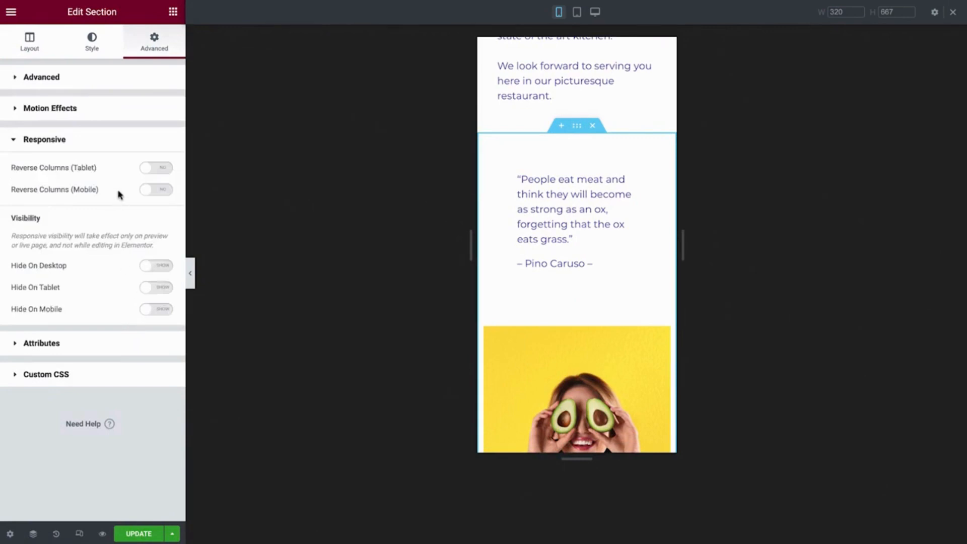
pyautogui.click(161, 190)
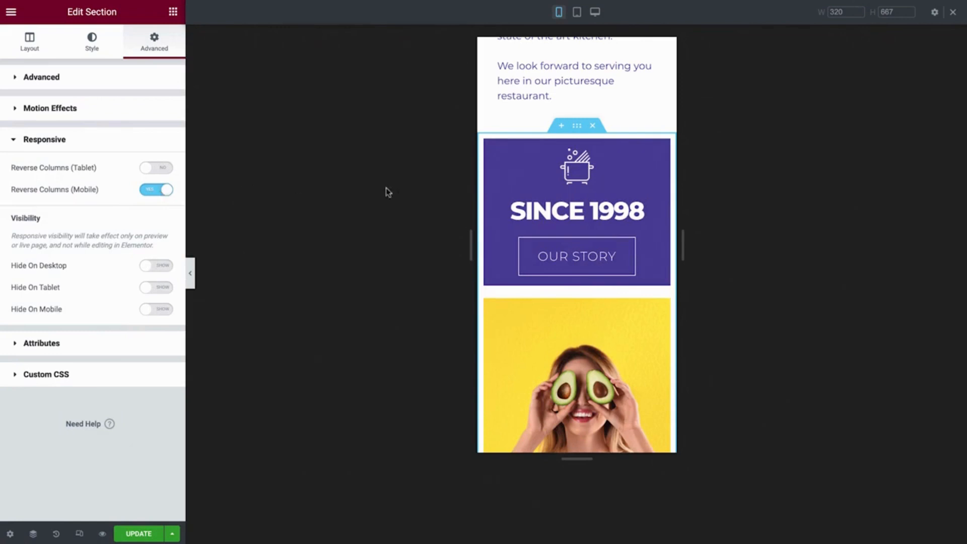
# Set the mobile padding of the Since 1998 column to 15% on all sides
pyautogui.scroll(-1, 497, 196)
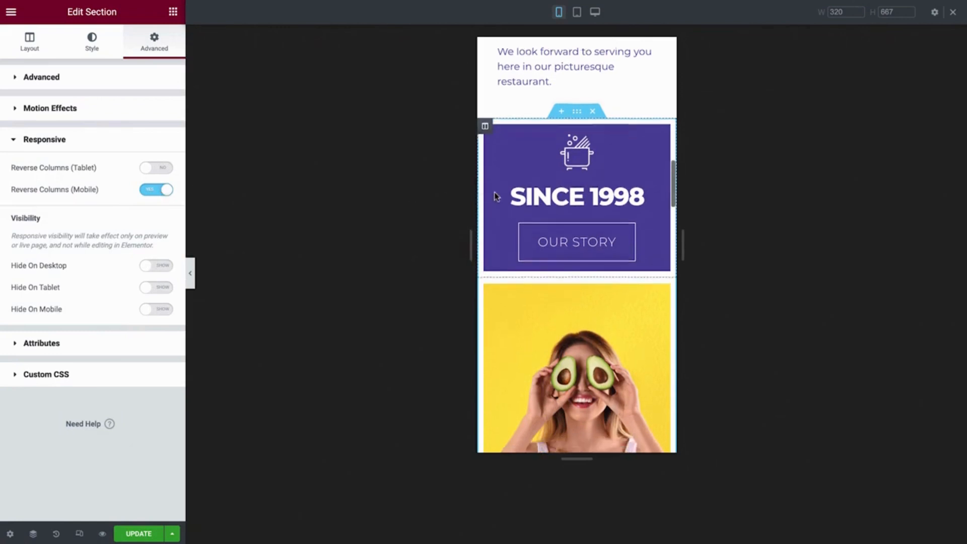
pyautogui.scroll(-2, 496, 196)
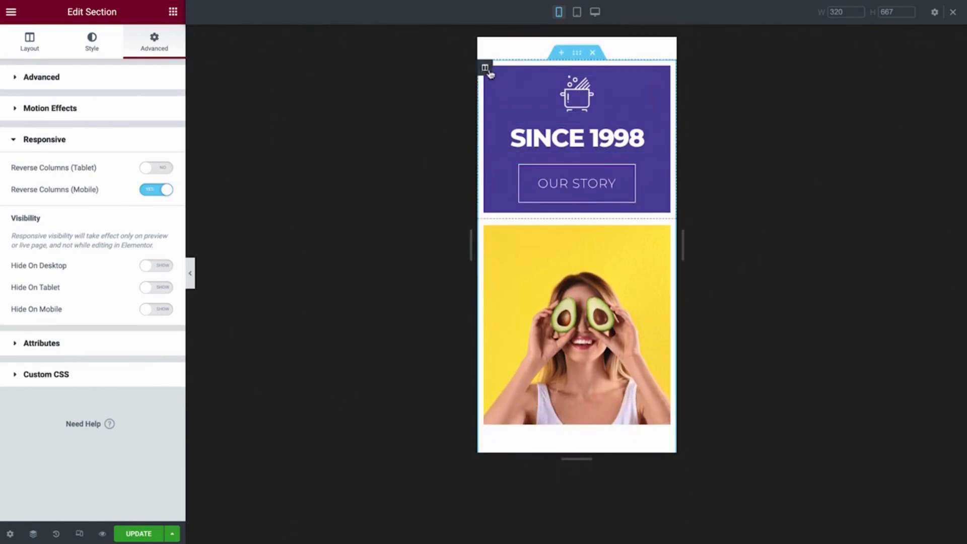
pyautogui.click(485, 68)
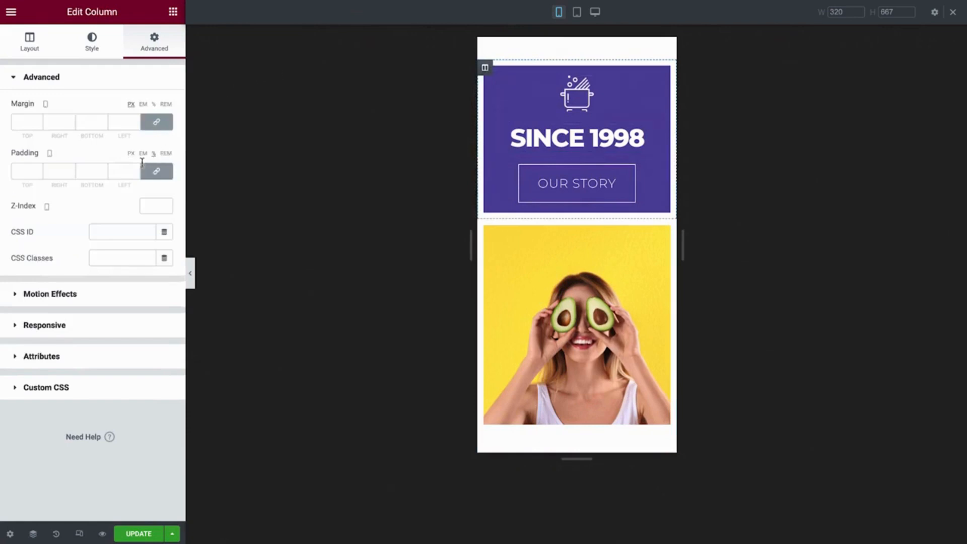
pyautogui.click(121, 172)
pyautogui.write('15')
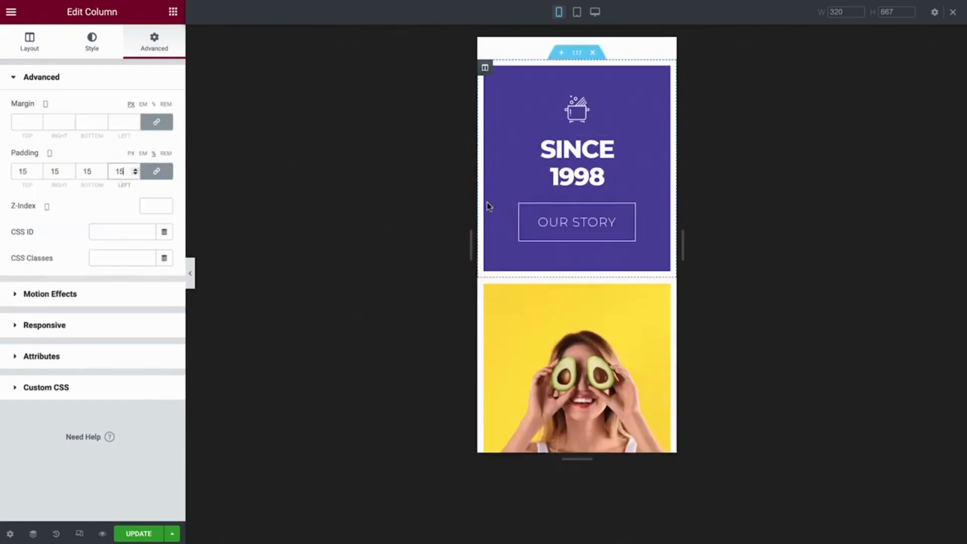
# Set the mobile padding of the green Fresh Daily column to 15% on all sides
pyautogui.scroll(-10, 488, 207)
pyautogui.scroll(-1, 488, 207)
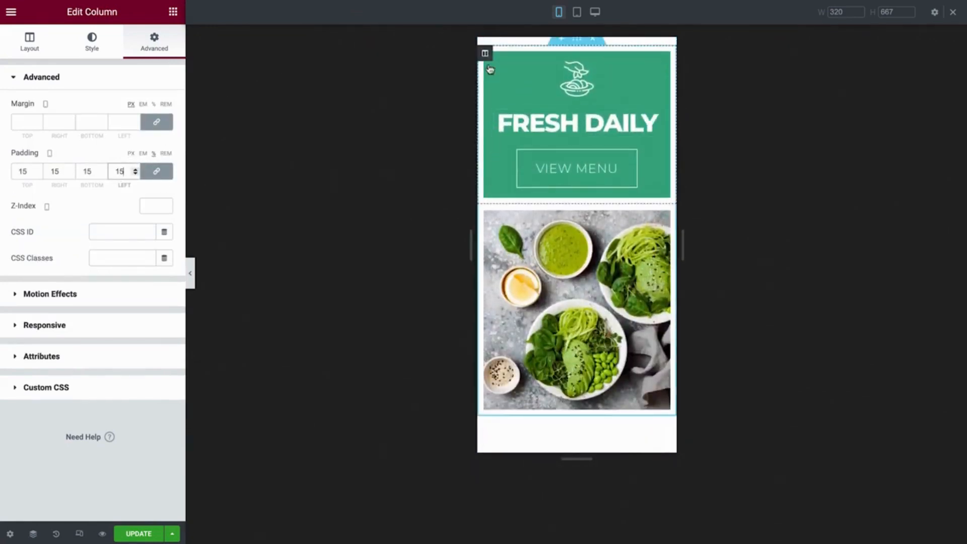
pyautogui.click(486, 54)
pyautogui.click(154, 154)
pyautogui.click(122, 172)
pyautogui.write('15')
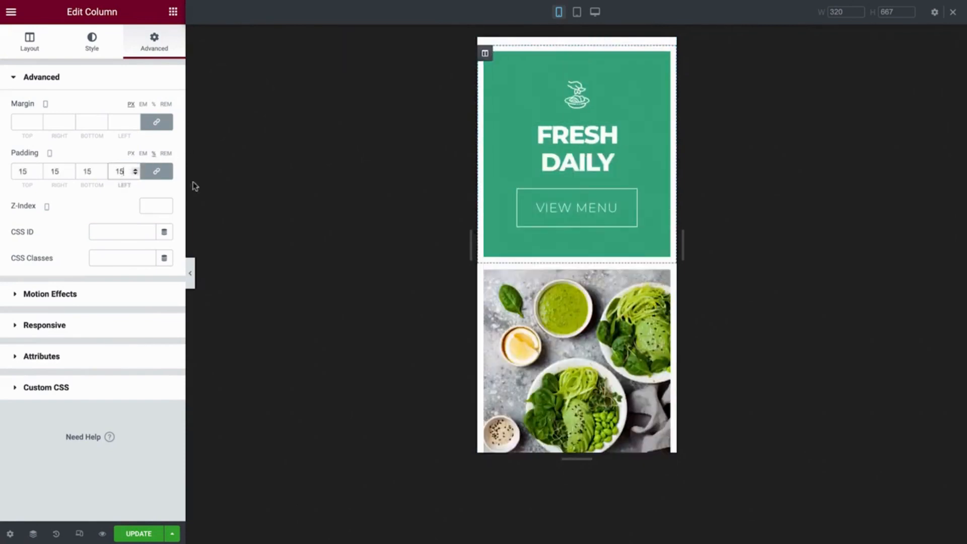
# Set the mobile padding of the red Get in Touch column to 15% on all sides
pyautogui.scroll(-10, 515, 184)
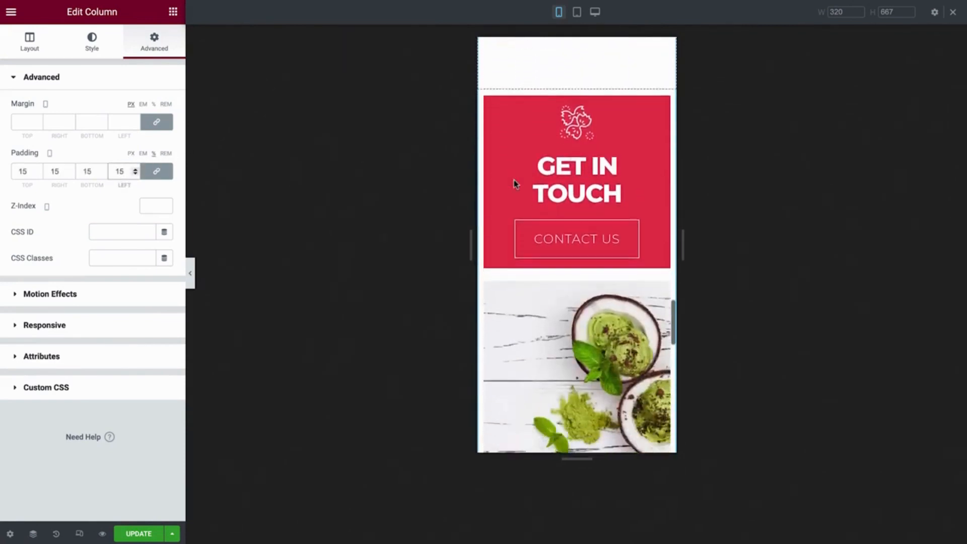
pyautogui.scroll(-1, 517, 186)
pyautogui.click(485, 63)
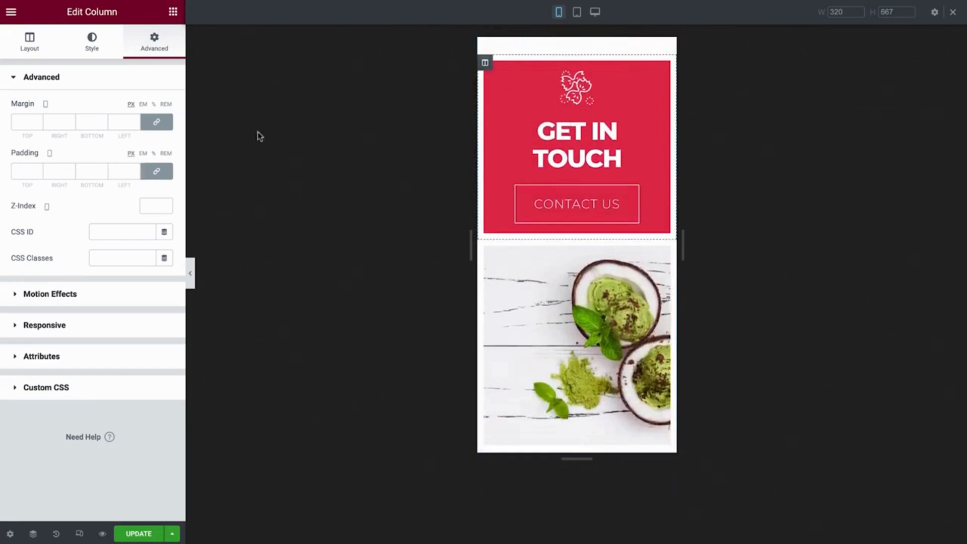
pyautogui.click(154, 154)
pyautogui.click(124, 171)
pyautogui.write('15')
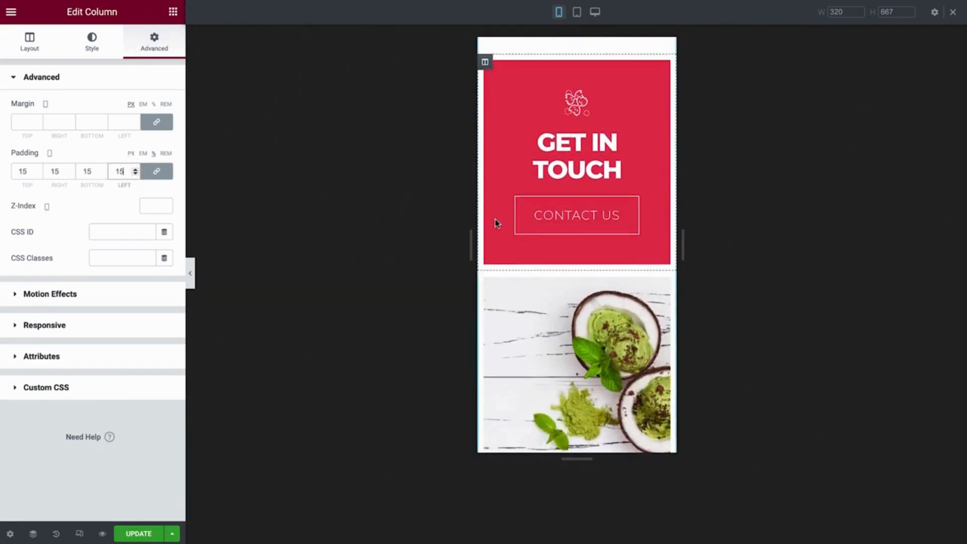
# Unlink the Our Story section's mobile margins and set the top margin to 25% and the bottom margin to 10%
pyautogui.scroll(-5, 497, 223)
pyautogui.scroll(-3, 496, 223)
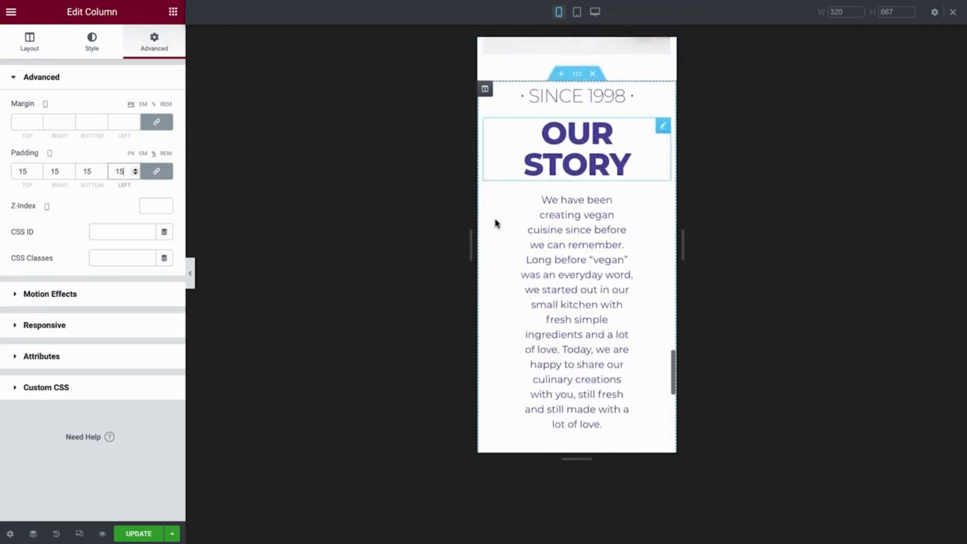
pyautogui.click(554, 77)
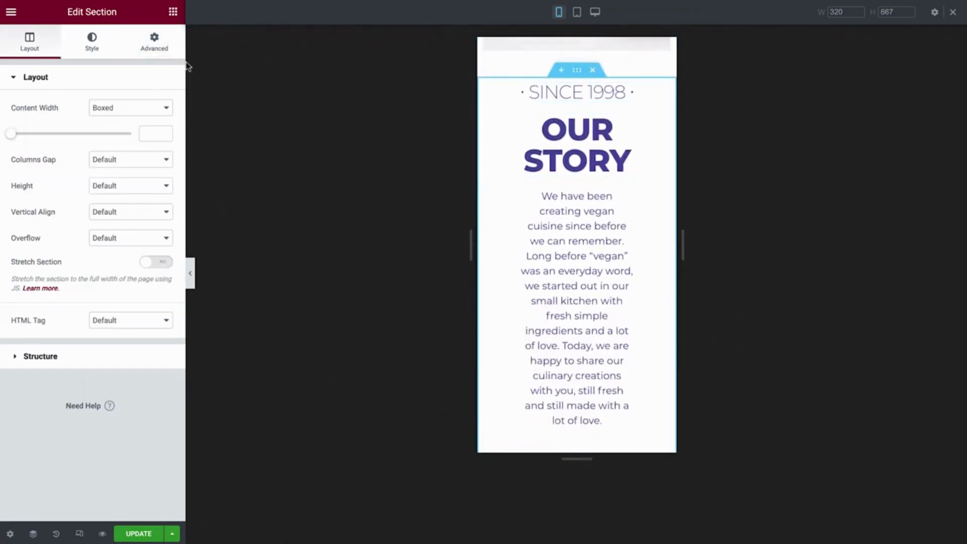
pyautogui.click(168, 54)
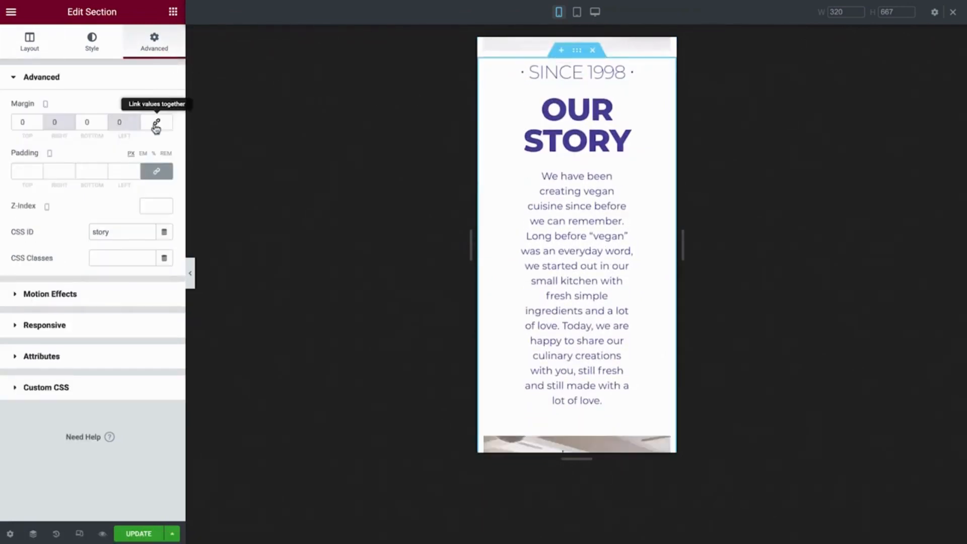
pyautogui.click(156, 125)
pyautogui.doubleClick(28, 123)
pyautogui.write('25')
pyautogui.click(87, 122)
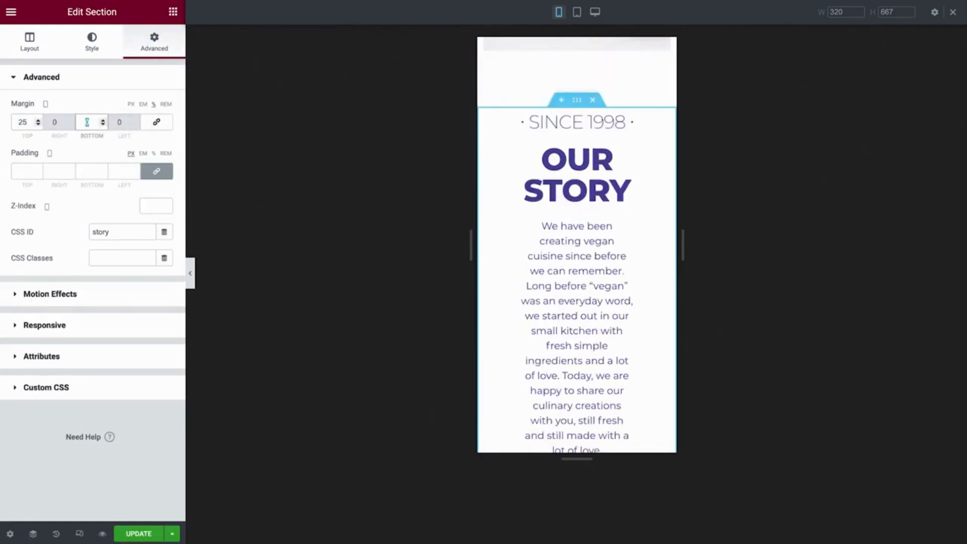
pyautogui.write('10')
# Set the mobile padding of the Our Story paragraph to 20 px on all sides and update the page
pyautogui.click(663, 228)
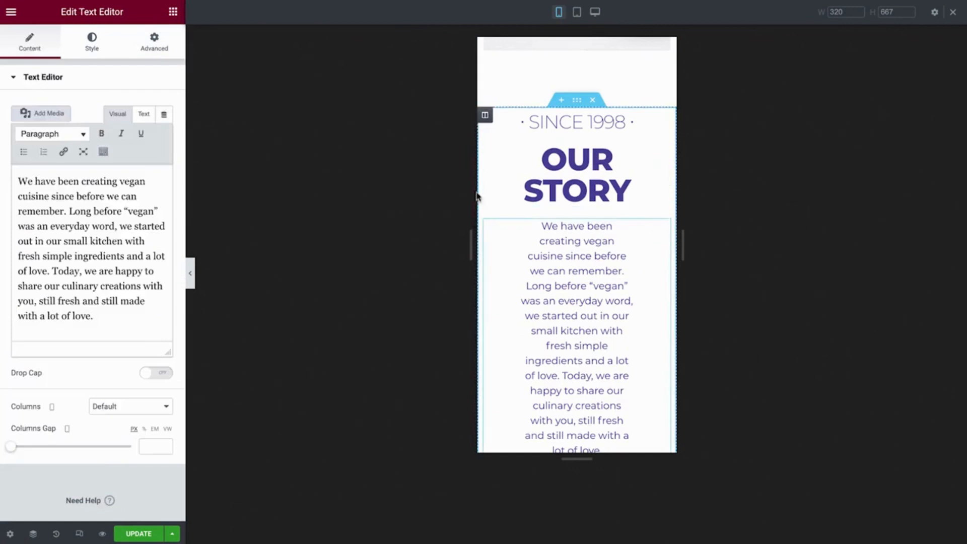
pyautogui.click(163, 54)
pyautogui.click(125, 172)
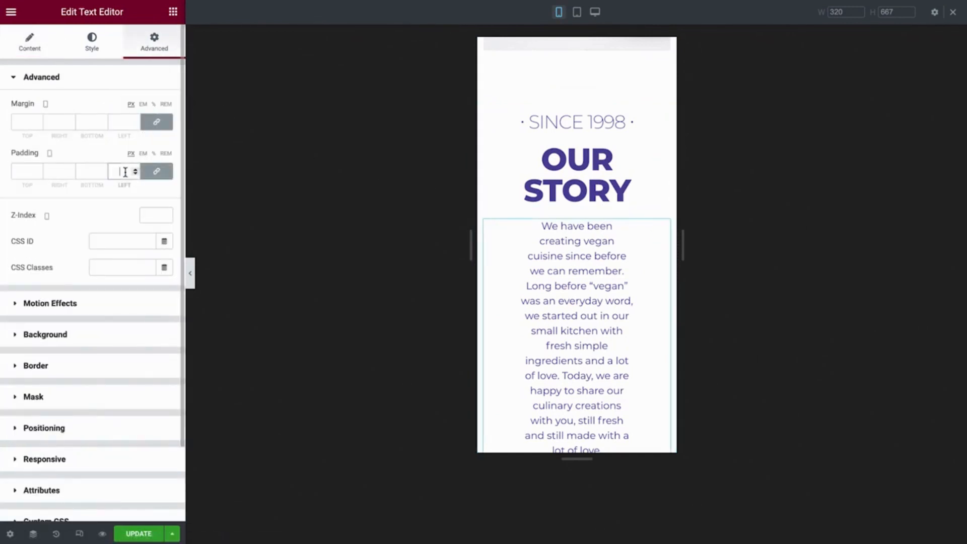
pyautogui.write('20')
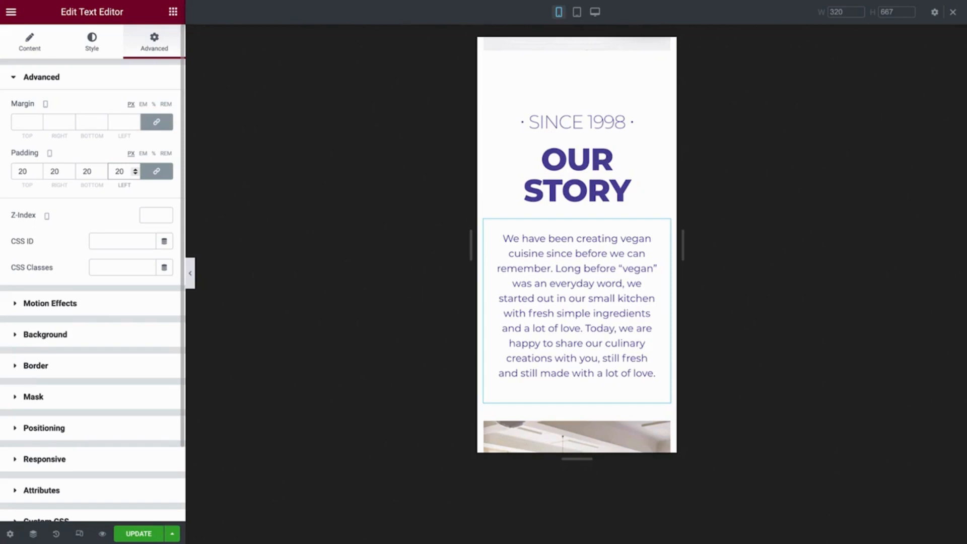
pyautogui.click(154, 536)
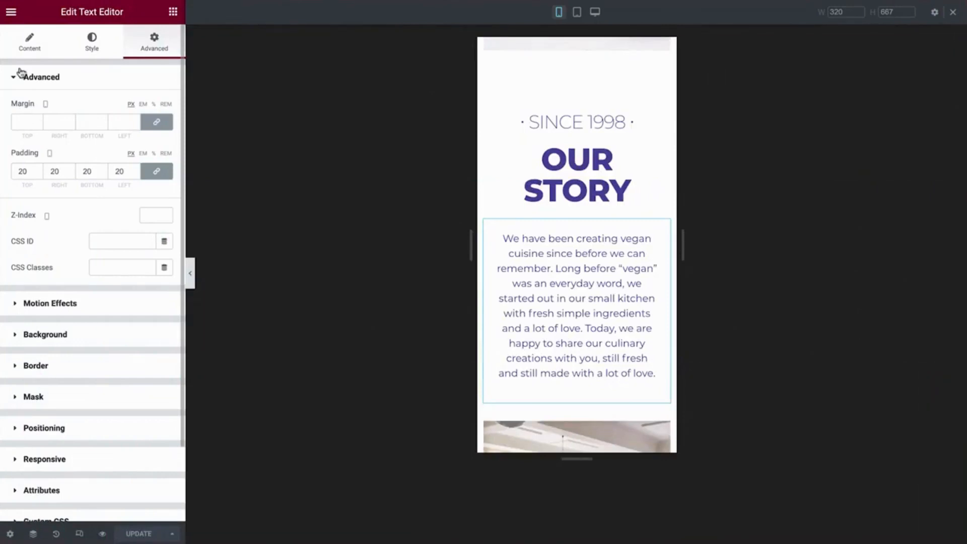
# Exit the Elementor editor to the WordPress dashboard and open the Reading settings
pyautogui.click(12, 14)
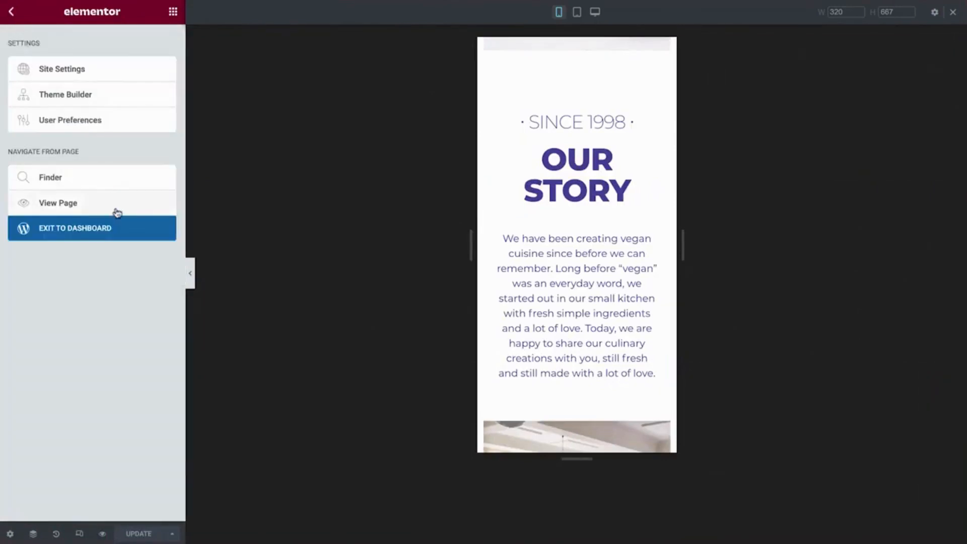
pyautogui.click(130, 227)
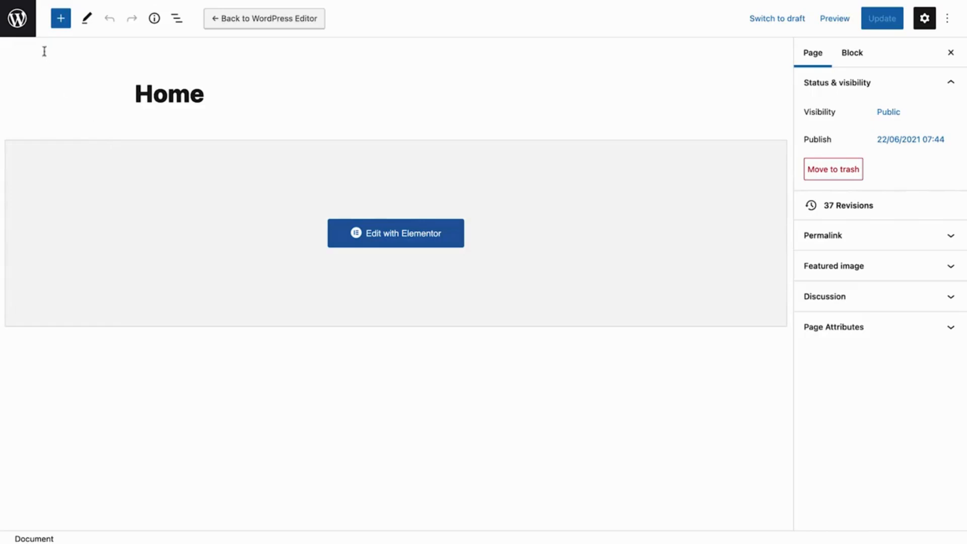
pyautogui.click(23, 26)
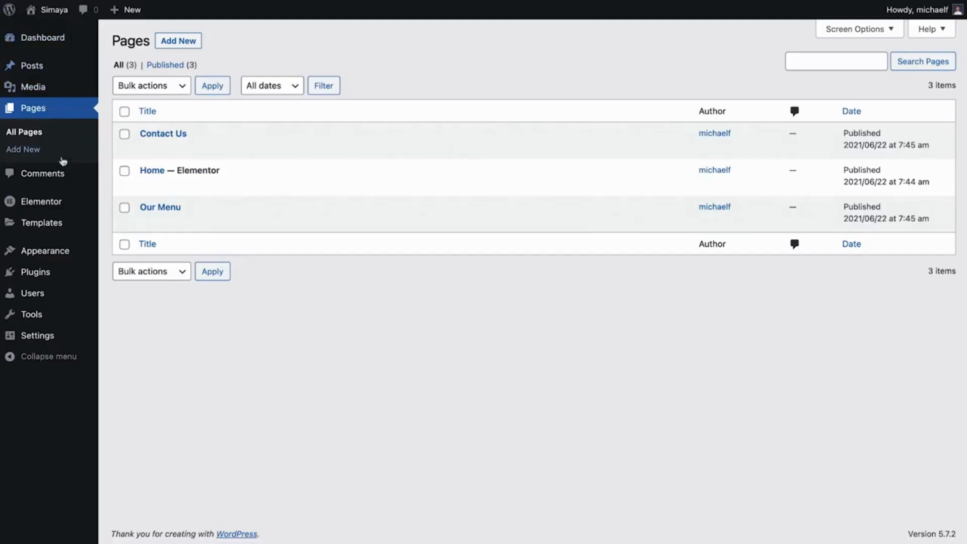
pyautogui.moveTo(66, 337)
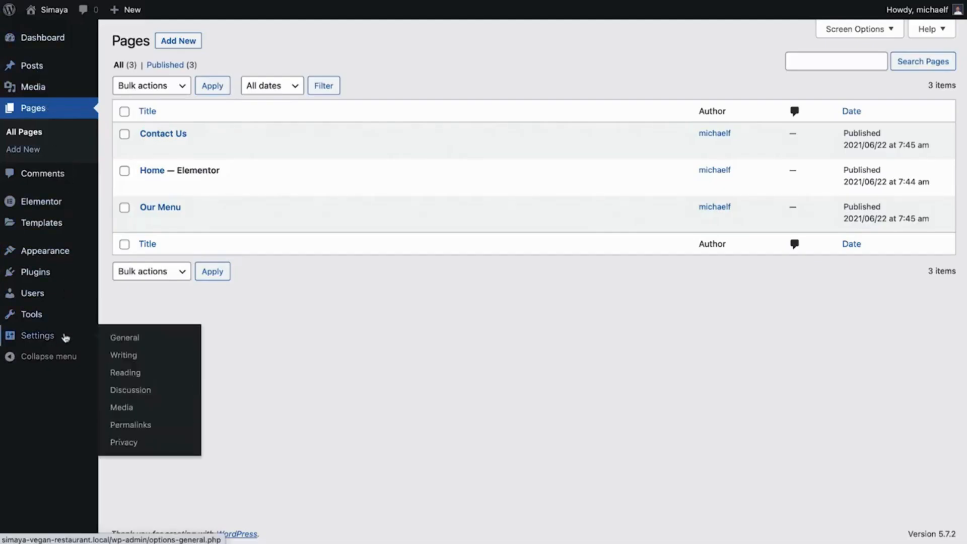
pyautogui.click(157, 375)
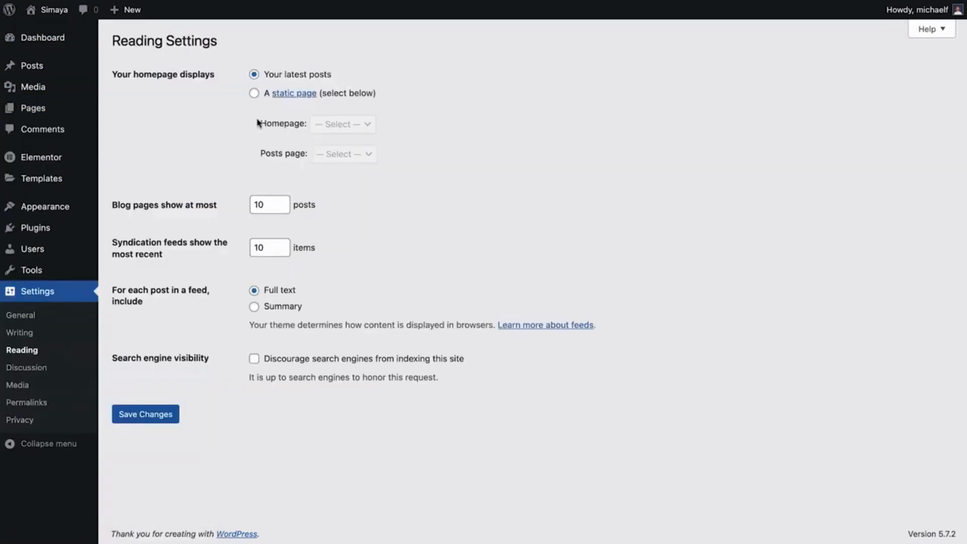
# Make the site's homepage a static page using the Home page and save the changes
pyautogui.click(255, 94)
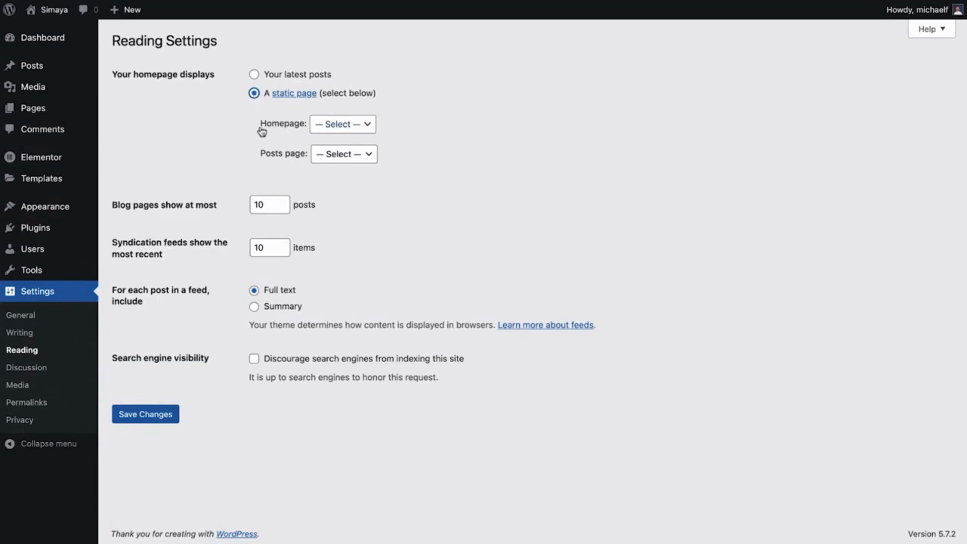
pyautogui.click(366, 132)
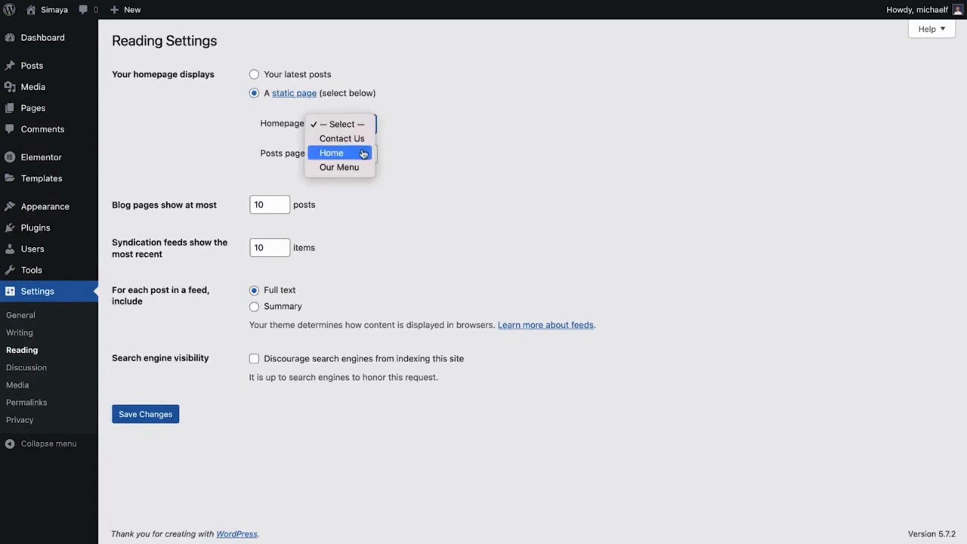
pyautogui.click(364, 153)
pyautogui.click(163, 415)
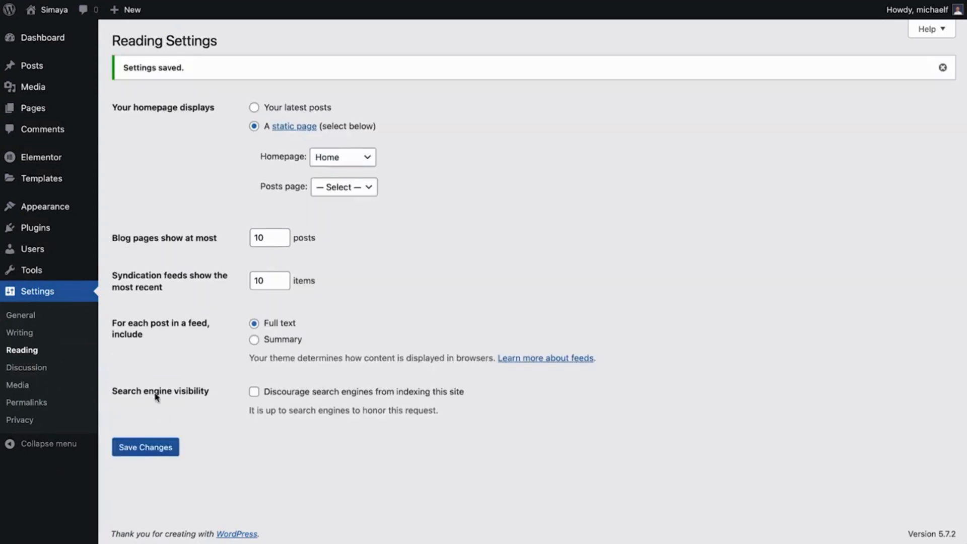
# Open the Our Menu page from the page list for editing with Elementor
pyautogui.click(68, 117)
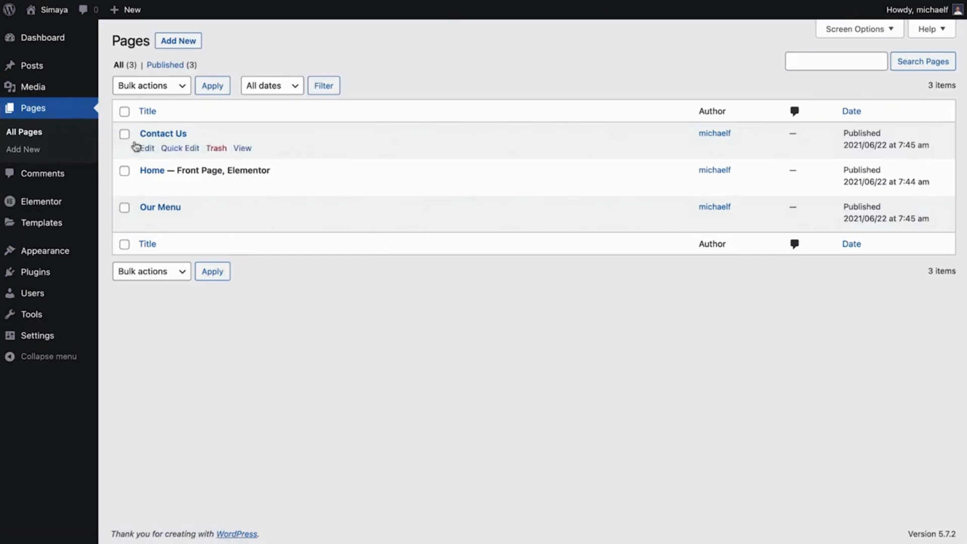
pyautogui.click(169, 208)
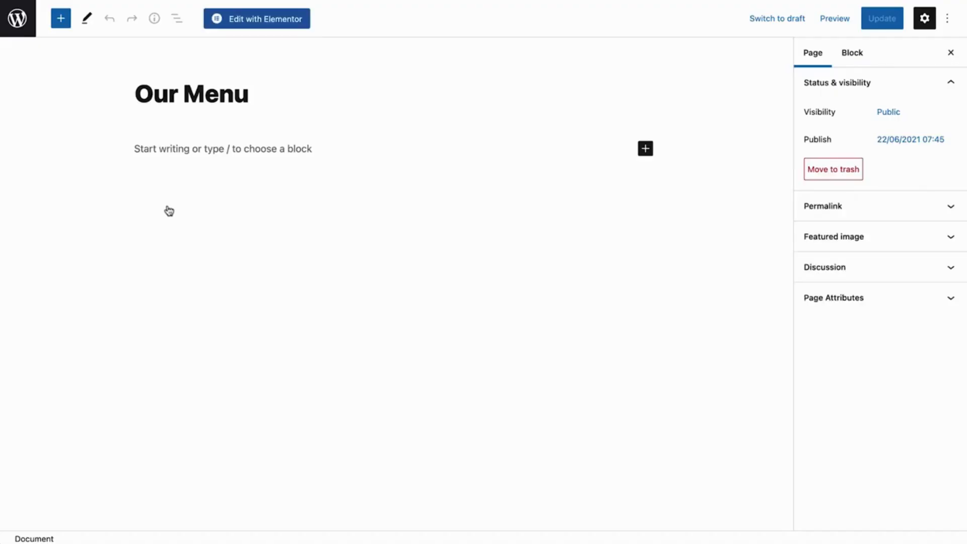
pyautogui.click(263, 18)
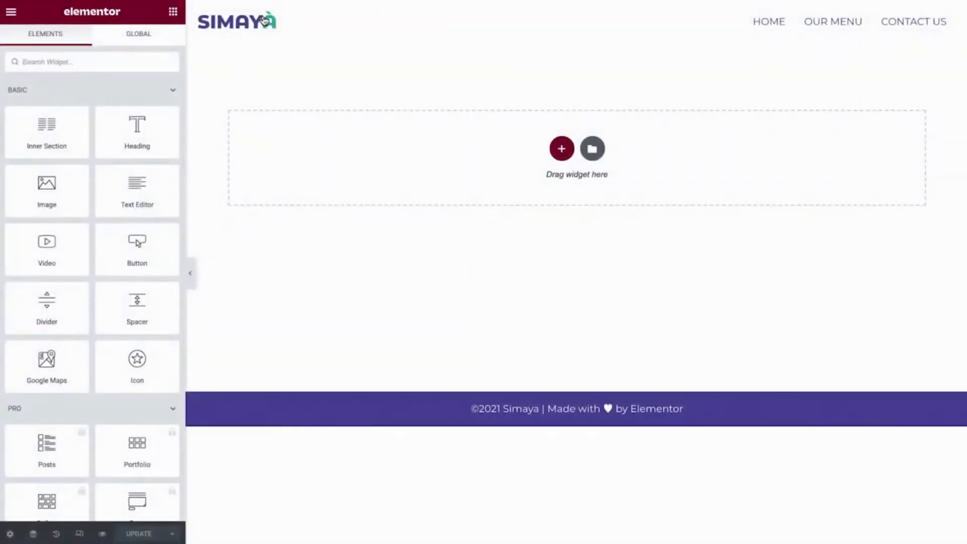